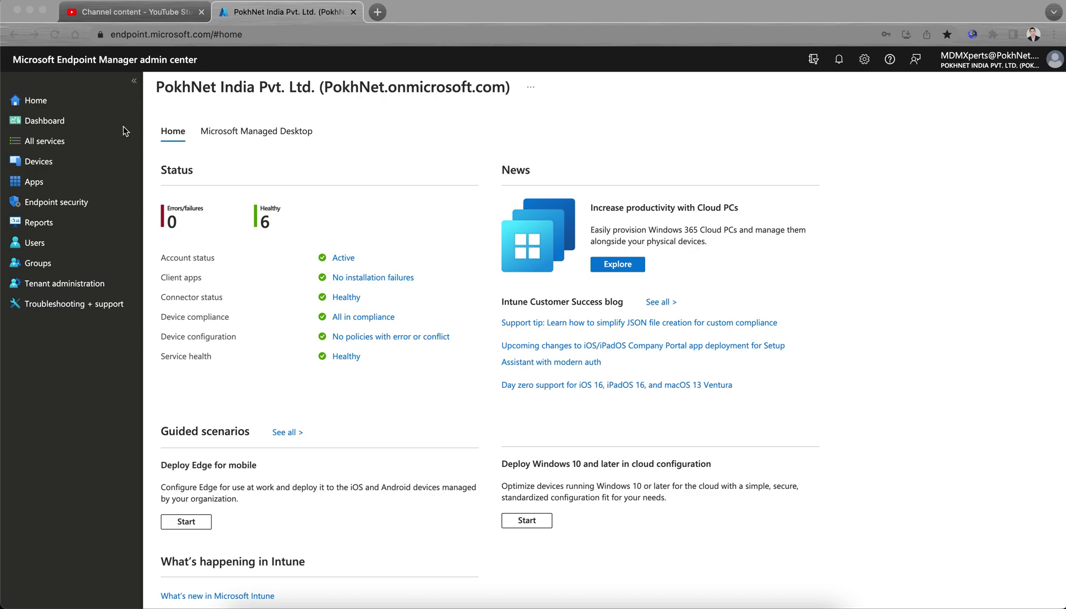
- Remove '#home' from the page address and reload the admin center home page
left_click(277, 37)
left_click(277, 38)
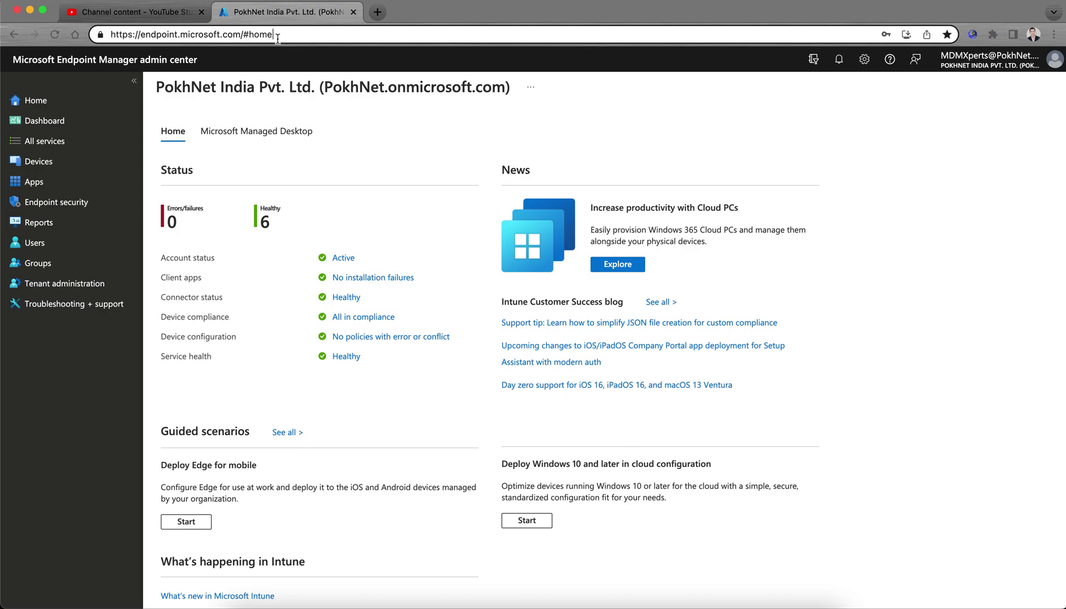
key("BackSpace")
key("BackSpace")
key("BackSpace")
key("BackSpace")
key("BackSpace")
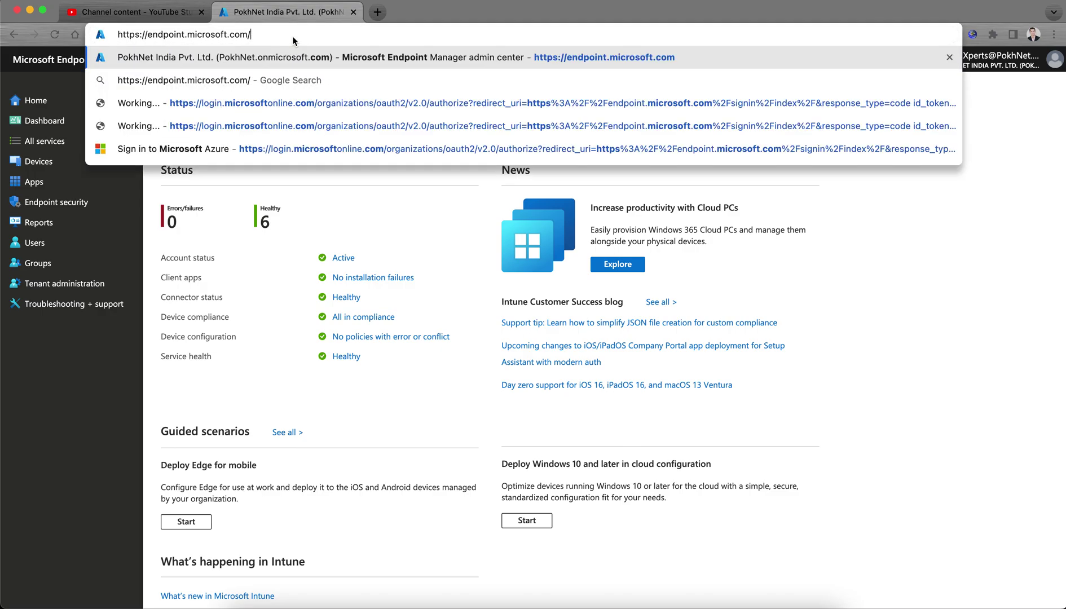
key("Return")
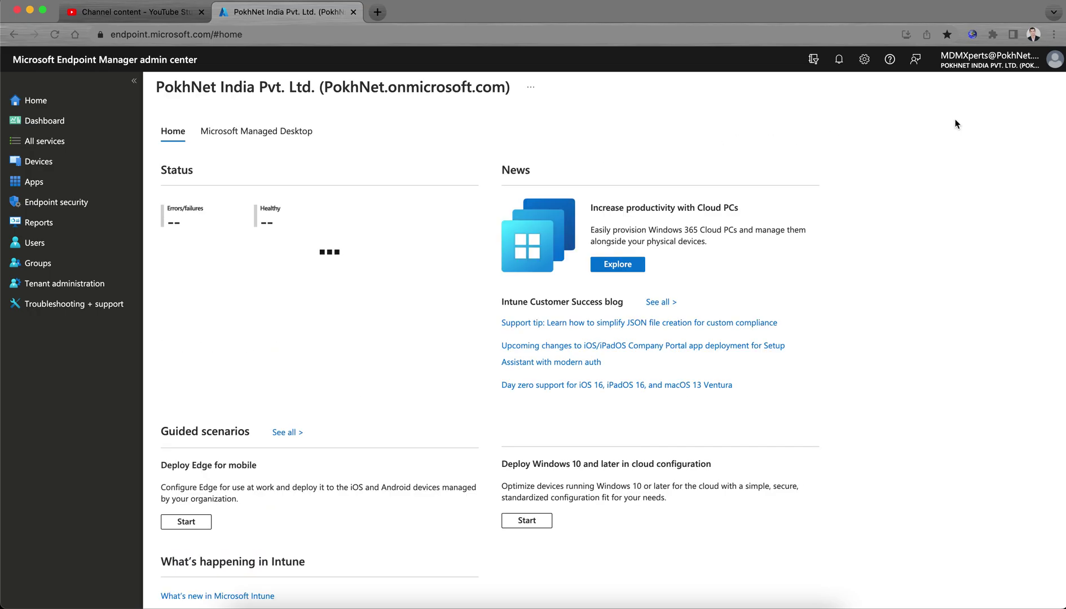
- Check the signed-in account details, then highlight the organisation name in the page title
left_click(1032, 76)
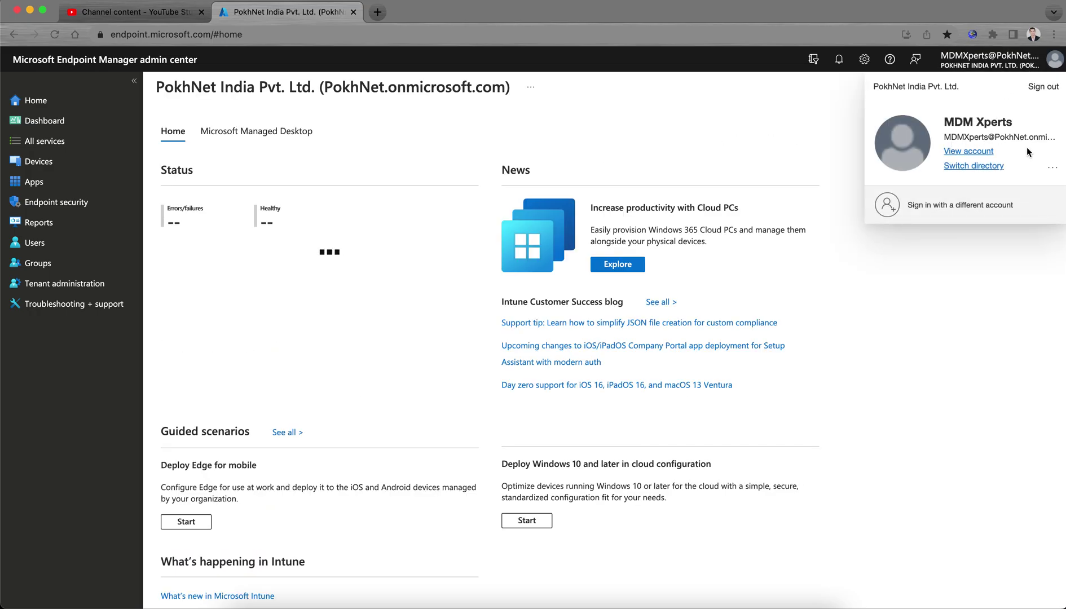
left_click(728, 111)
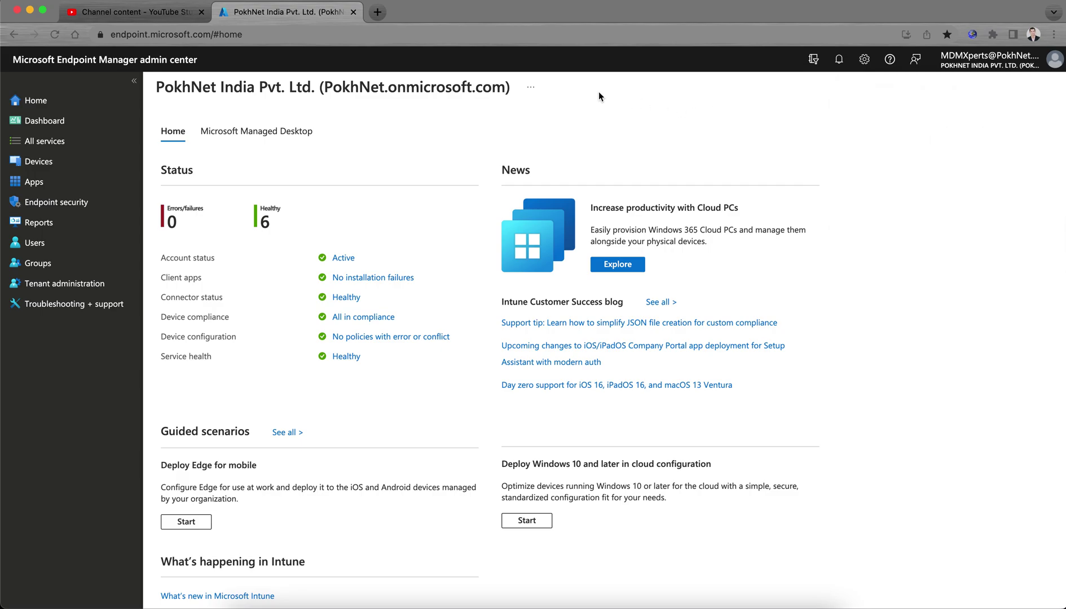
left_click(211, 87)
left_click_drag(505, 88, 150, 88)
left_click(306, 117)
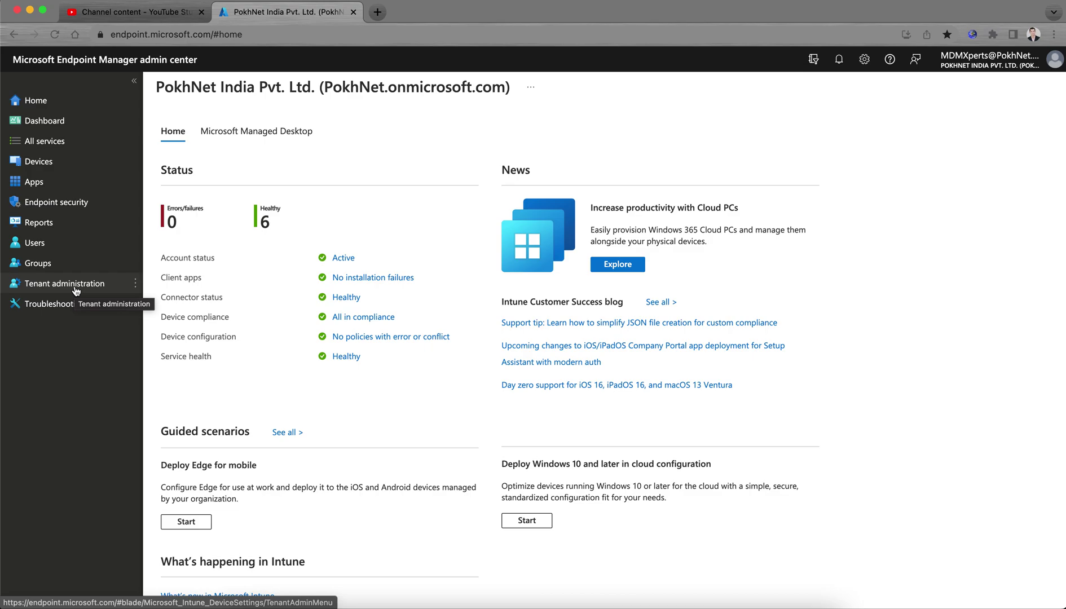
- In Tenant administration, highlight the tenant name and the MDM authority Microsoft Intune
left_click(76, 291)
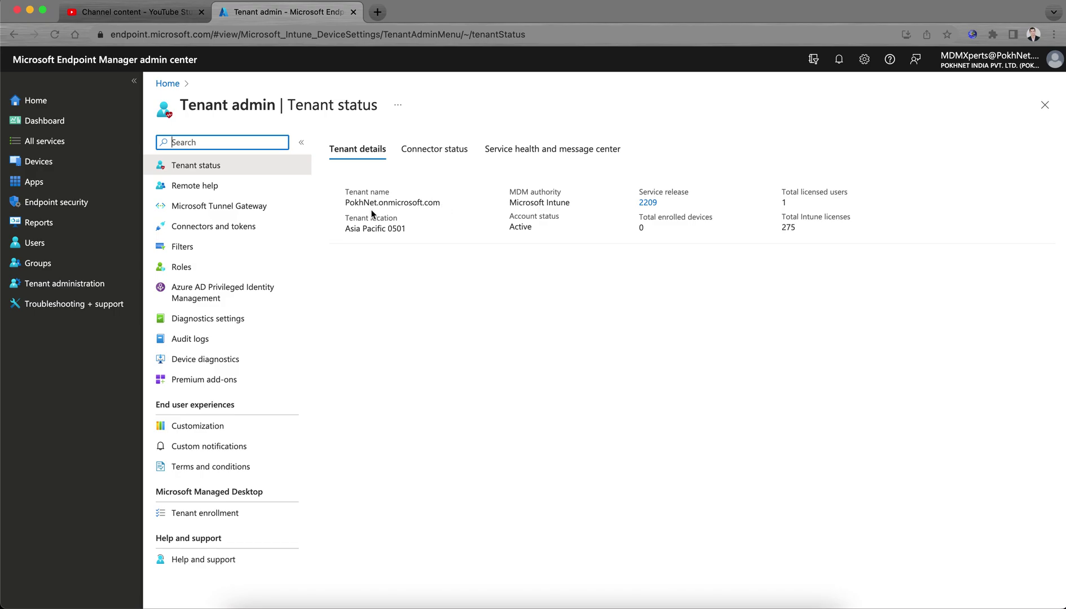
left_click_drag(346, 202, 439, 203)
left_click(426, 228)
left_click_drag(508, 202, 576, 203)
left_click(579, 203)
left_click(500, 201)
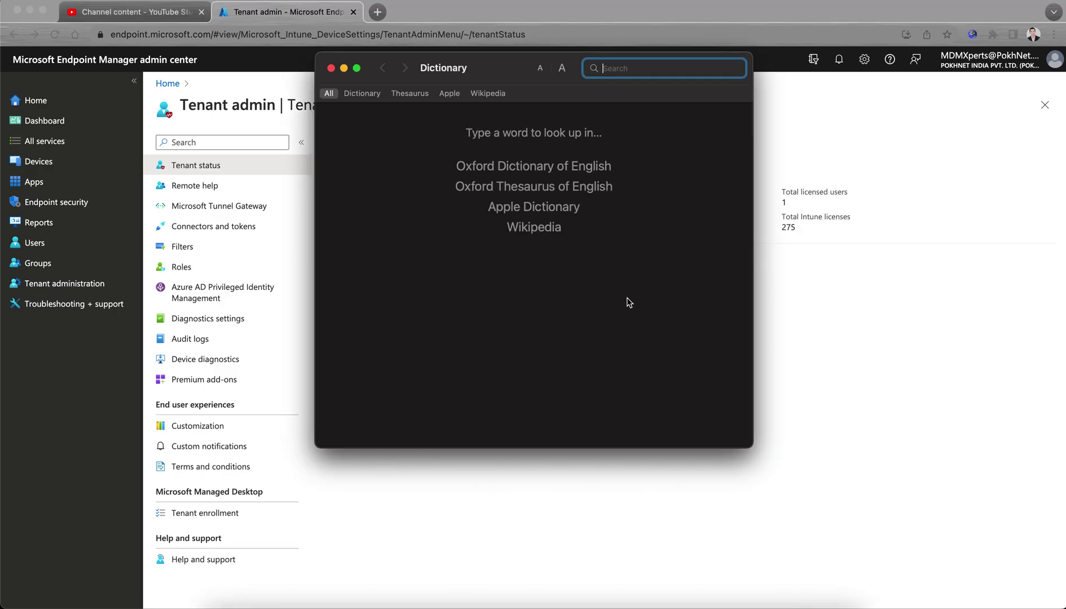
left_click(330, 68)
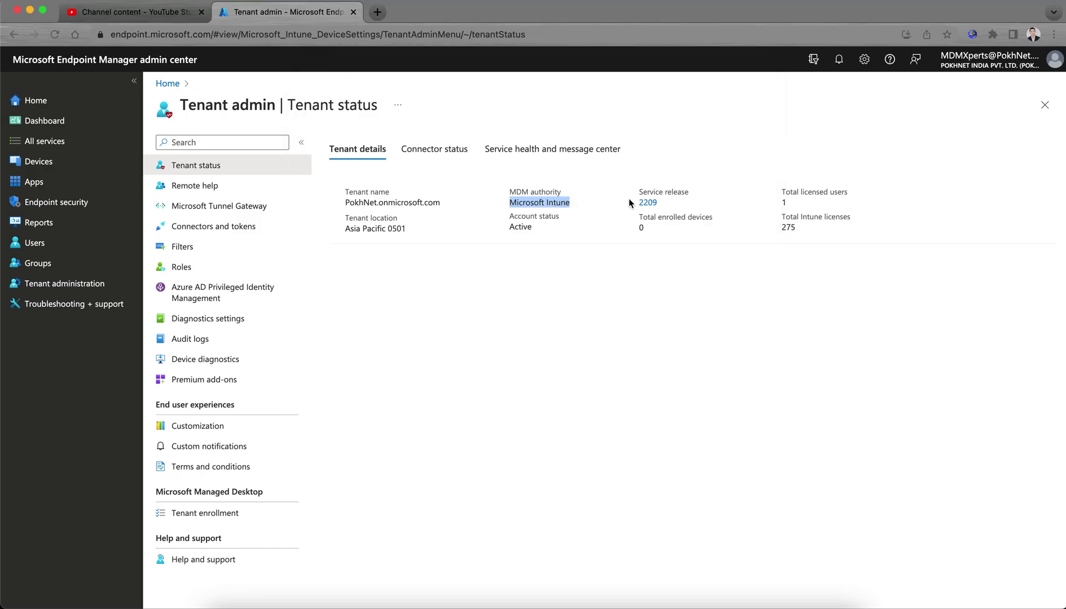
left_click(603, 215)
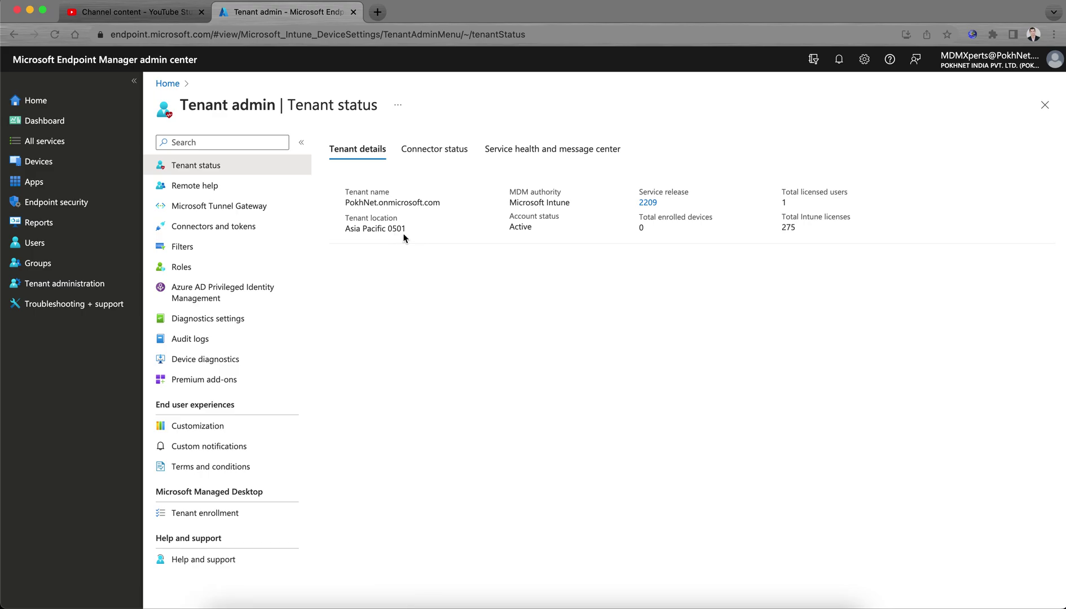
- Show the Connector status tab, listing every connector as Not Enabled and 0 unhealthy
left_click(441, 157)
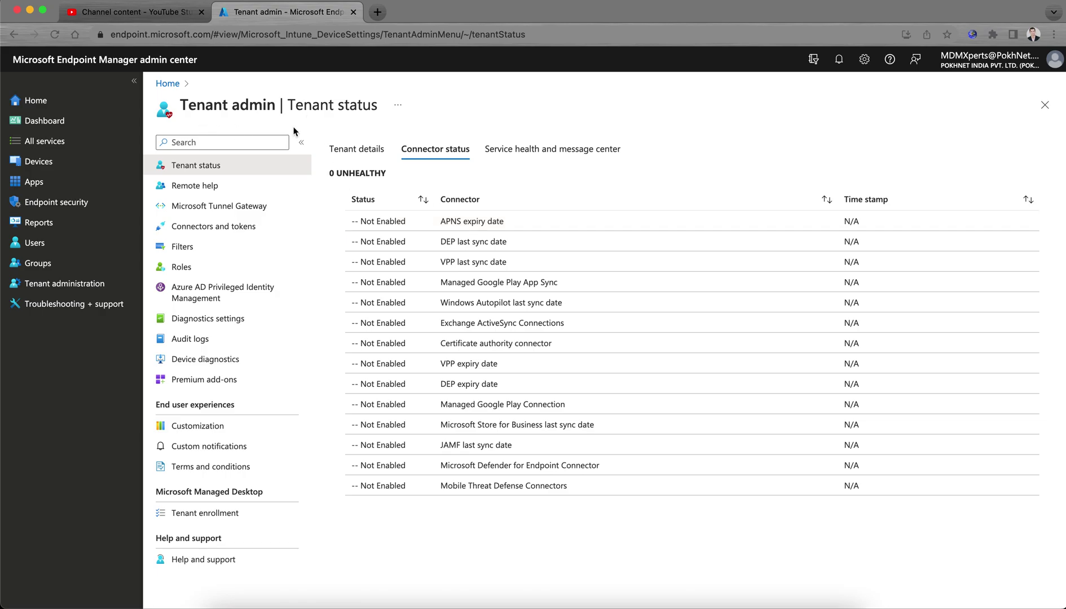
- Go to Devices > Enroll devices > Apple enrollment to view the Apple MDM Push certificate prerequisite
left_click(74, 170)
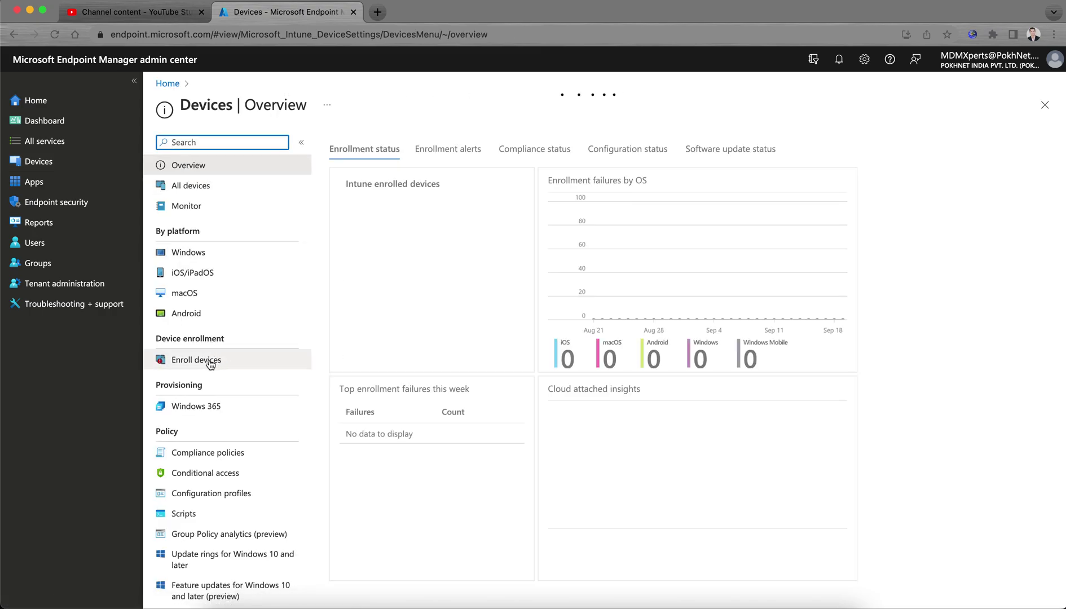
left_click(236, 367)
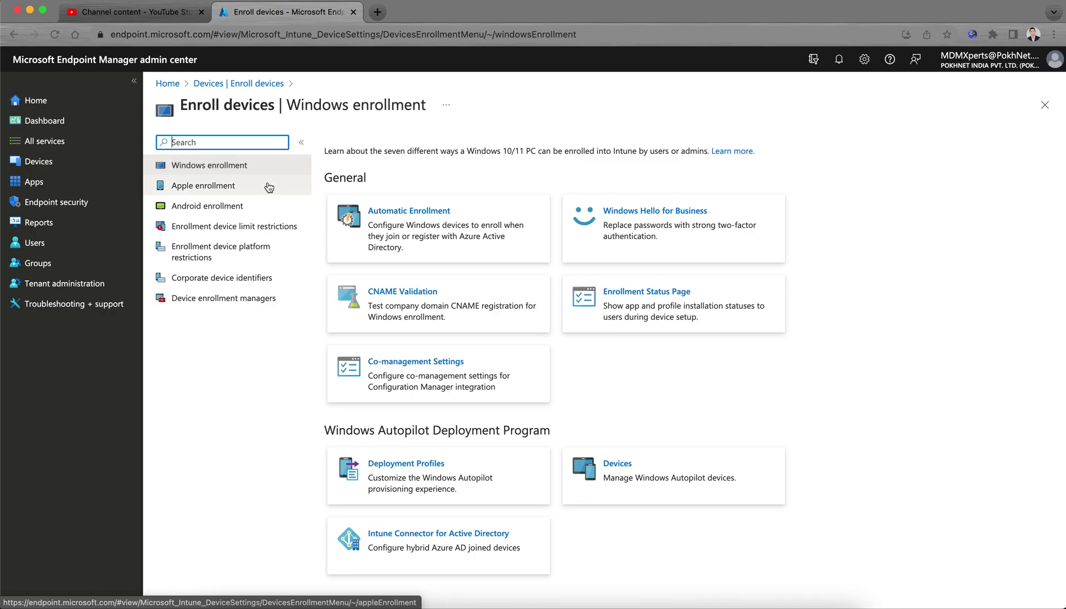
left_click(246, 190)
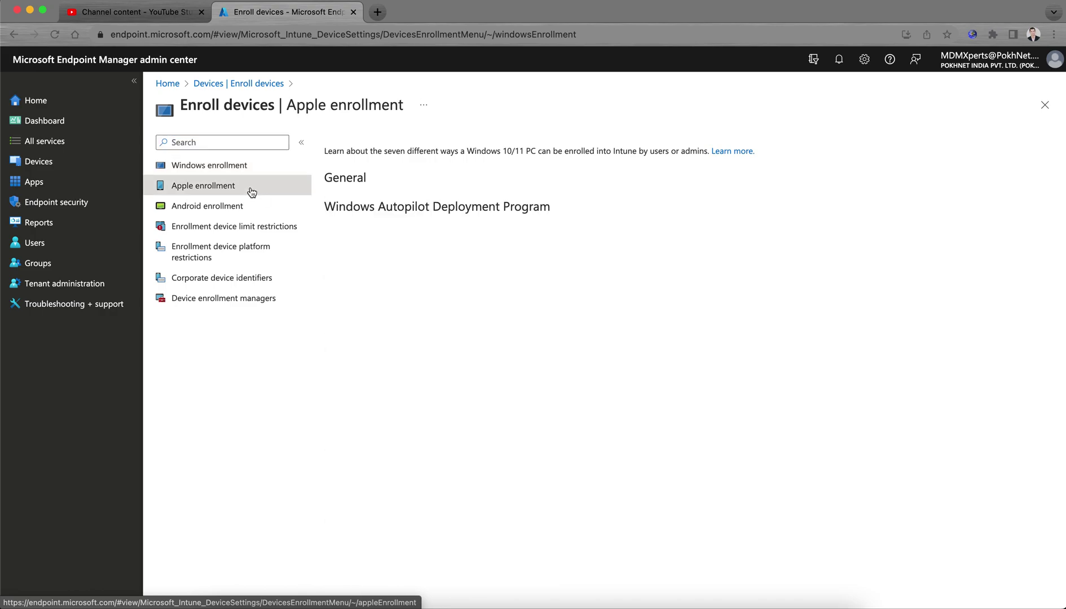
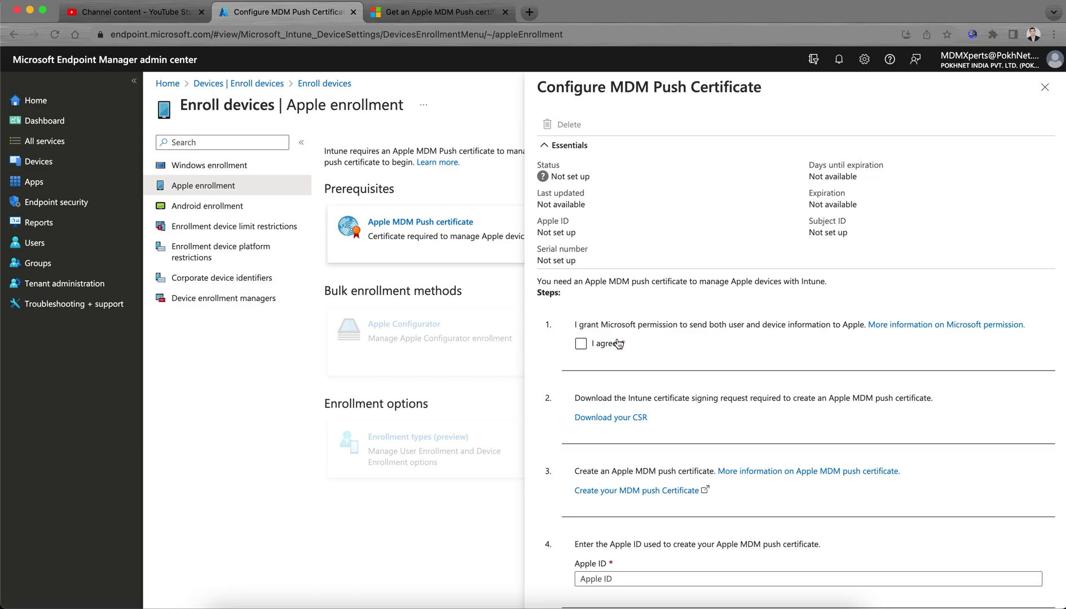
- Agree to let Microsoft send user and device information to Apple
left_click(581, 342)
scroll(738, 341, "down", 1)
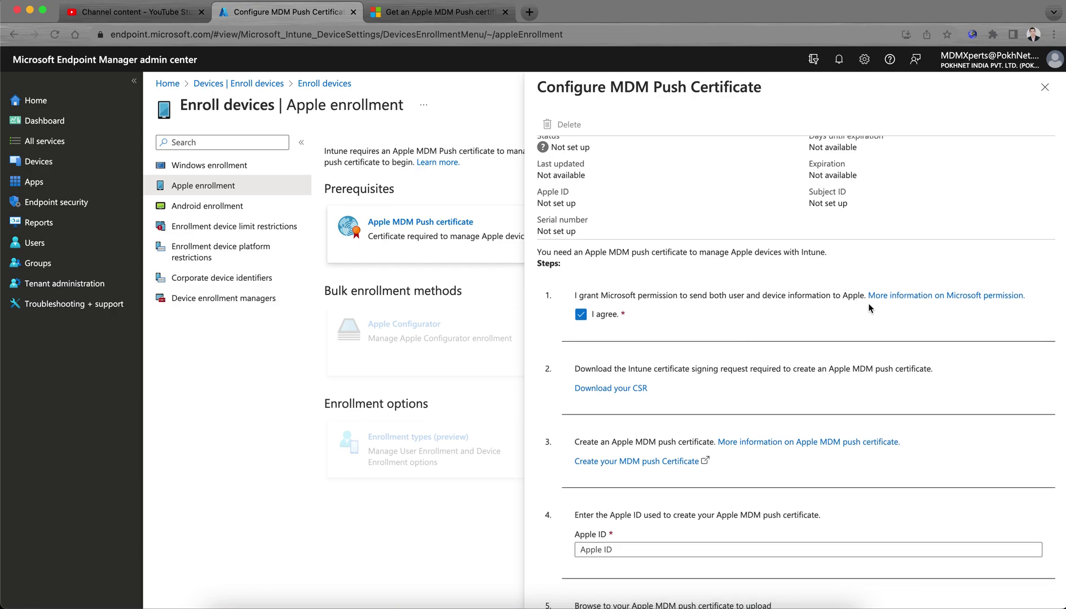
scroll(868, 308, "down", 1)
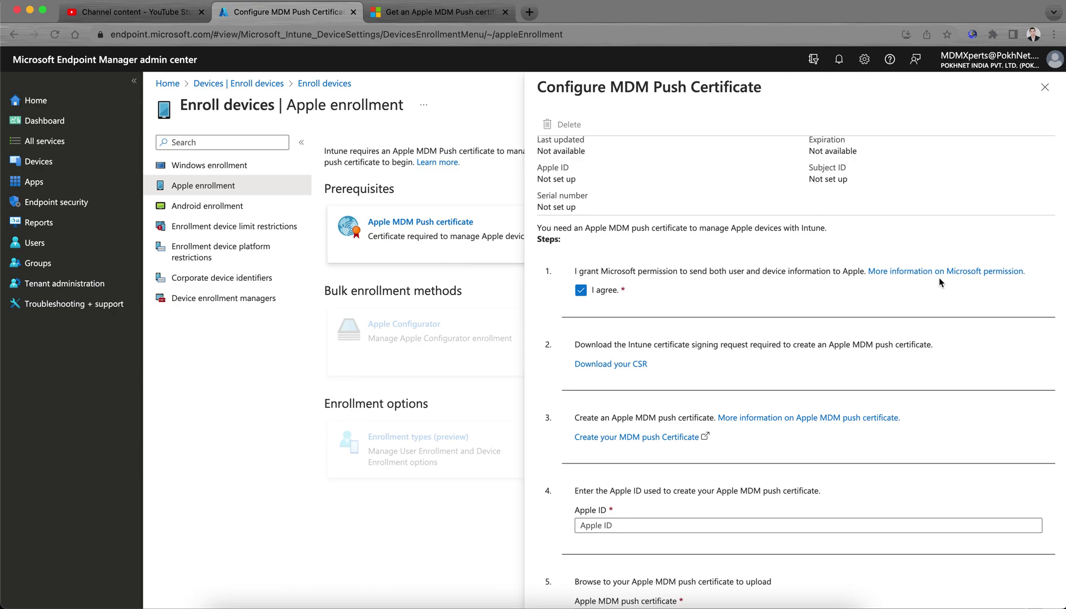
scroll(930, 295, "down", 1)
scroll(929, 295, "down", 1)
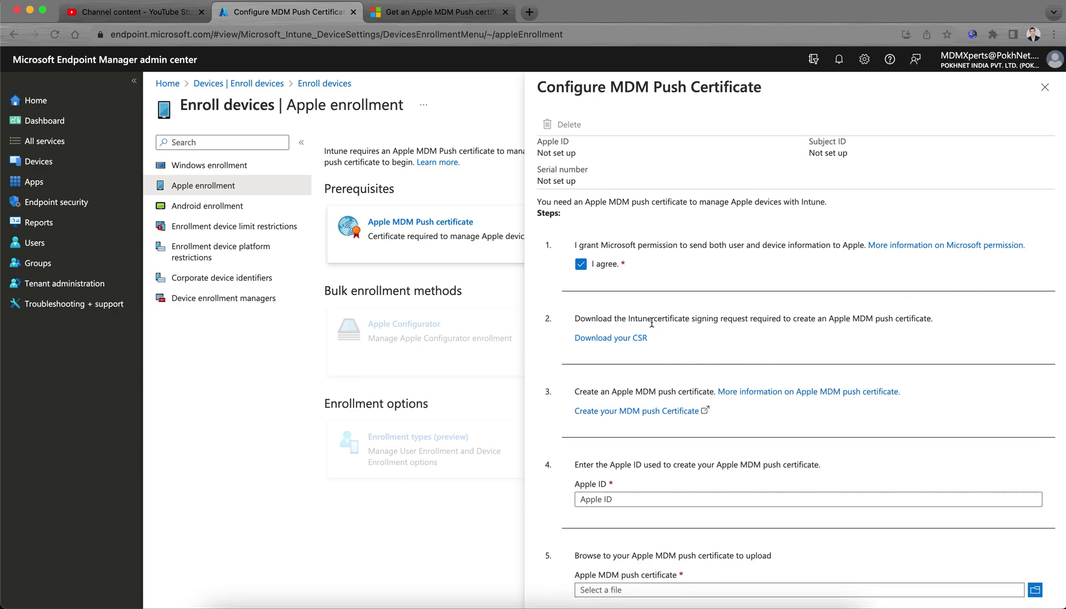
- Download the IntuneCSR.csr signing request and show all browser downloads
left_click_drag(656, 322, 759, 328)
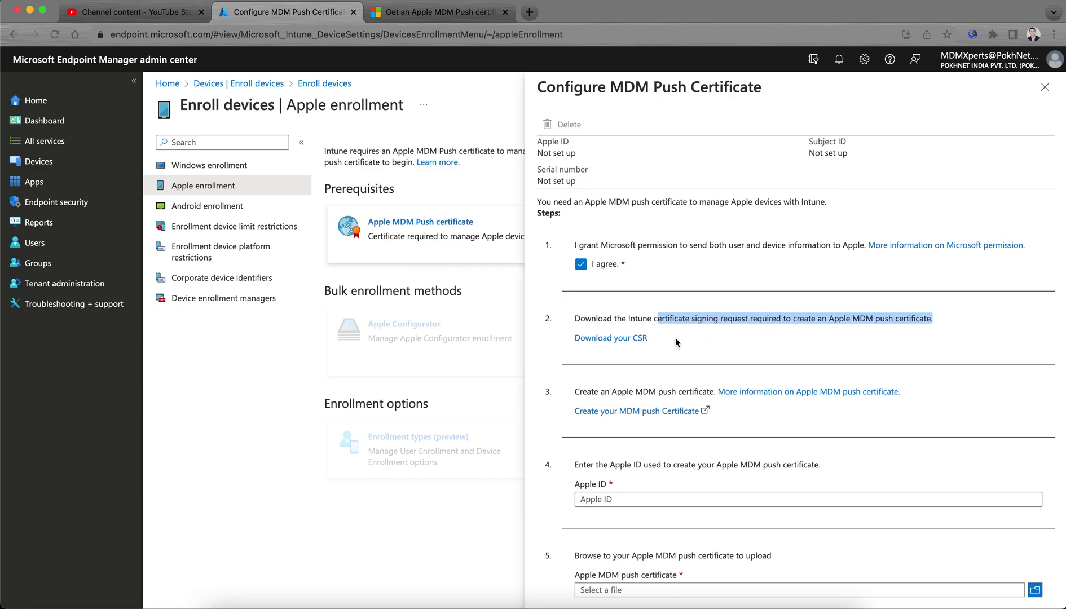
left_click(636, 337)
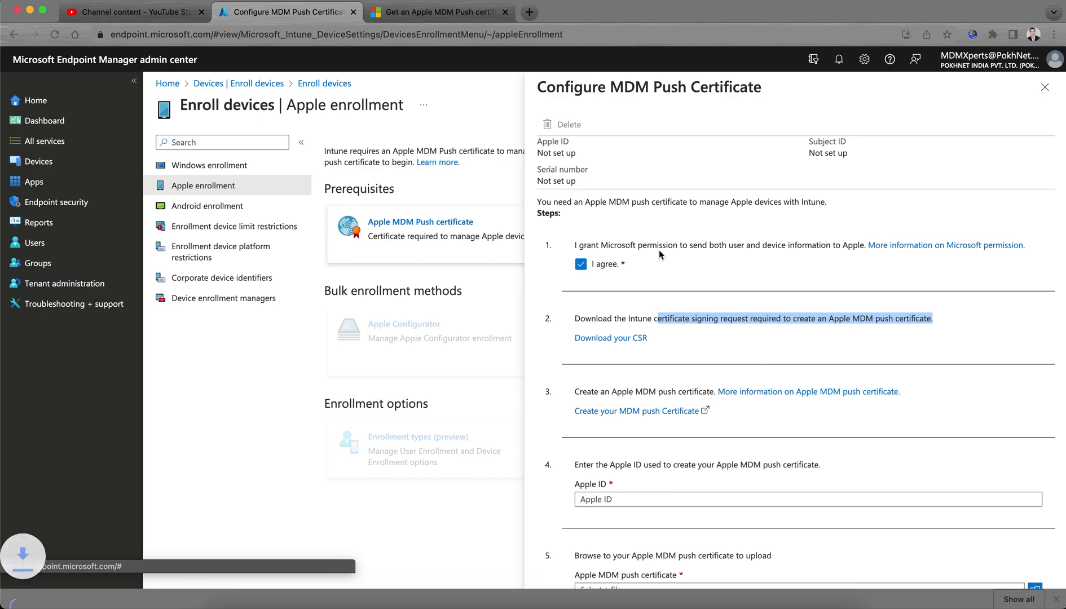
left_click(1019, 591)
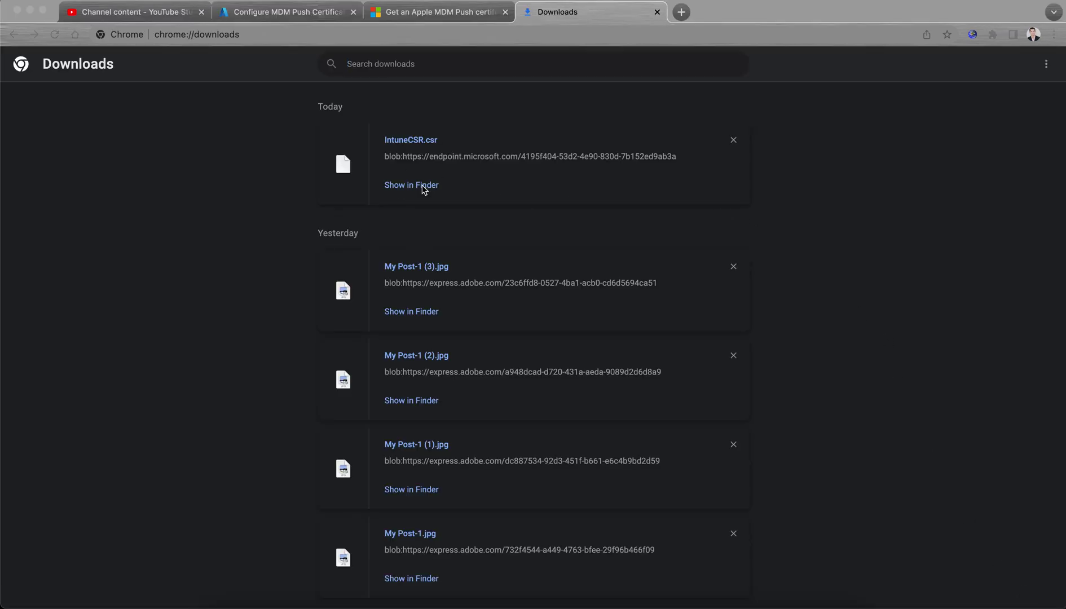
- Find IntuneCSR.csr in the Downloads folder, then go back to the Configure MDM Push Certificate page
left_click(422, 185)
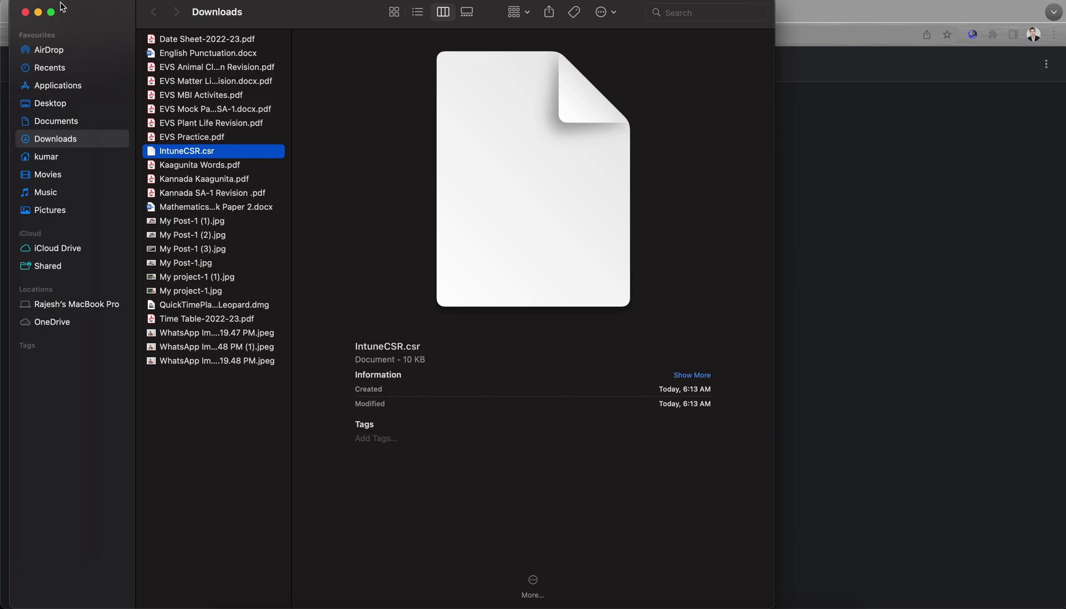
left_click(39, 13)
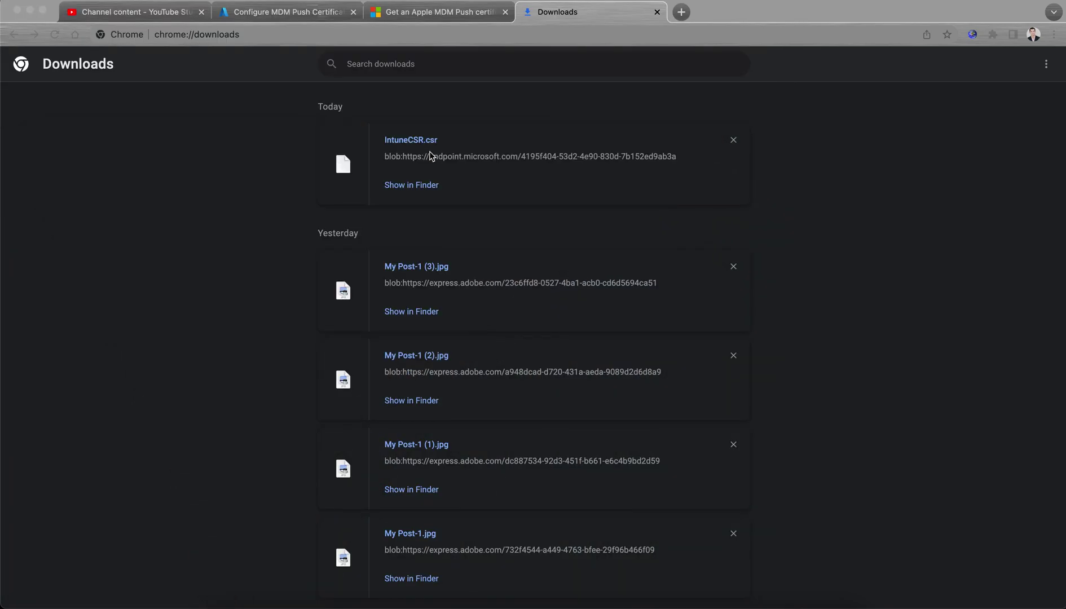
left_click(486, 17)
- Follow the Create your MDM push Certificate link to Apple's portal in a new tab
left_click(314, 13)
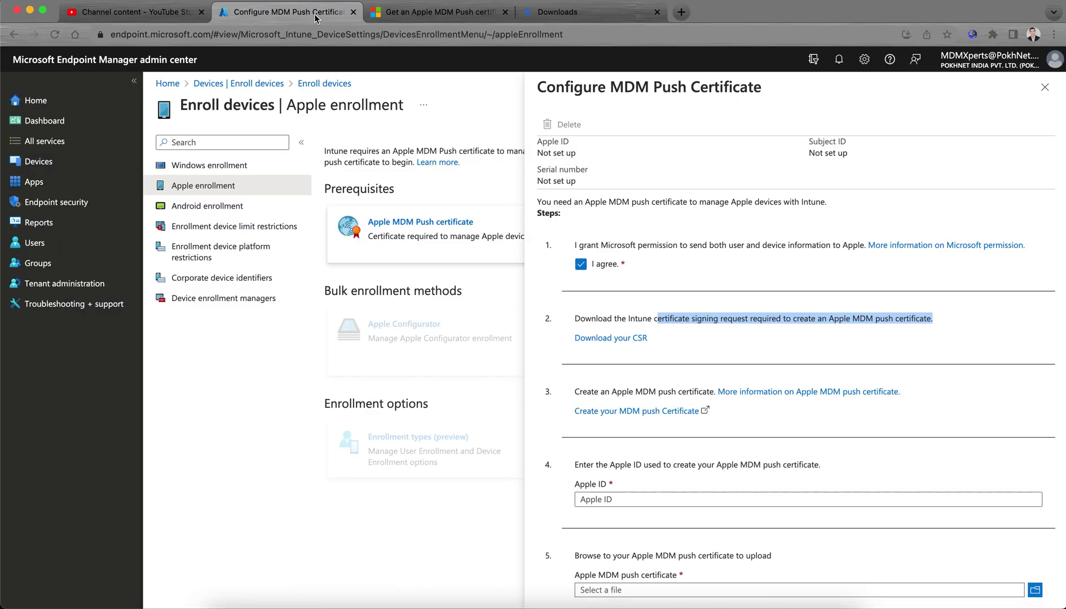
scroll(819, 305, "down", 2)
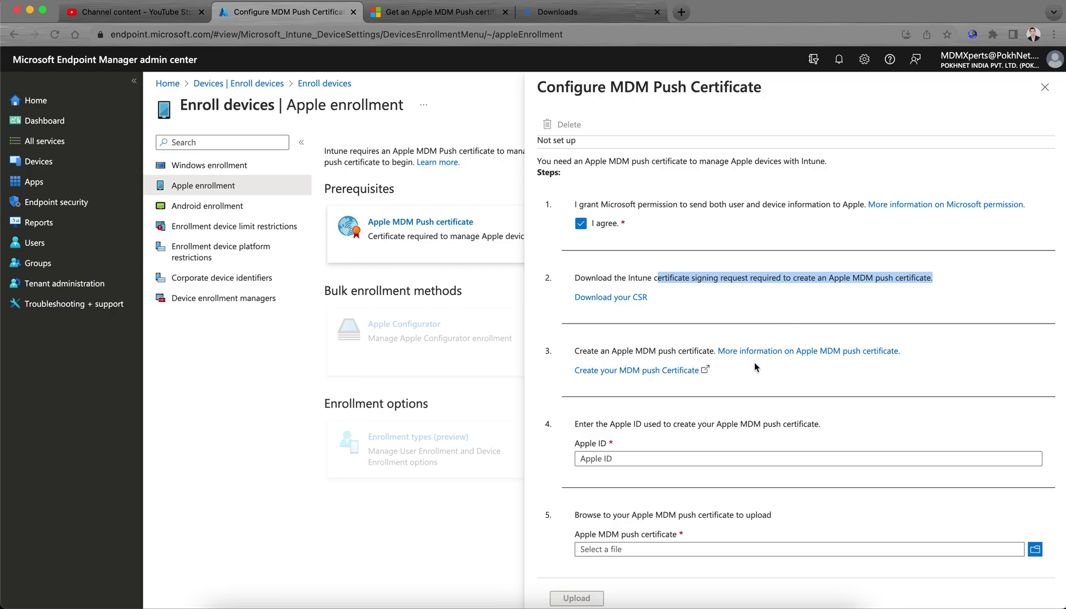
left_click(665, 372)
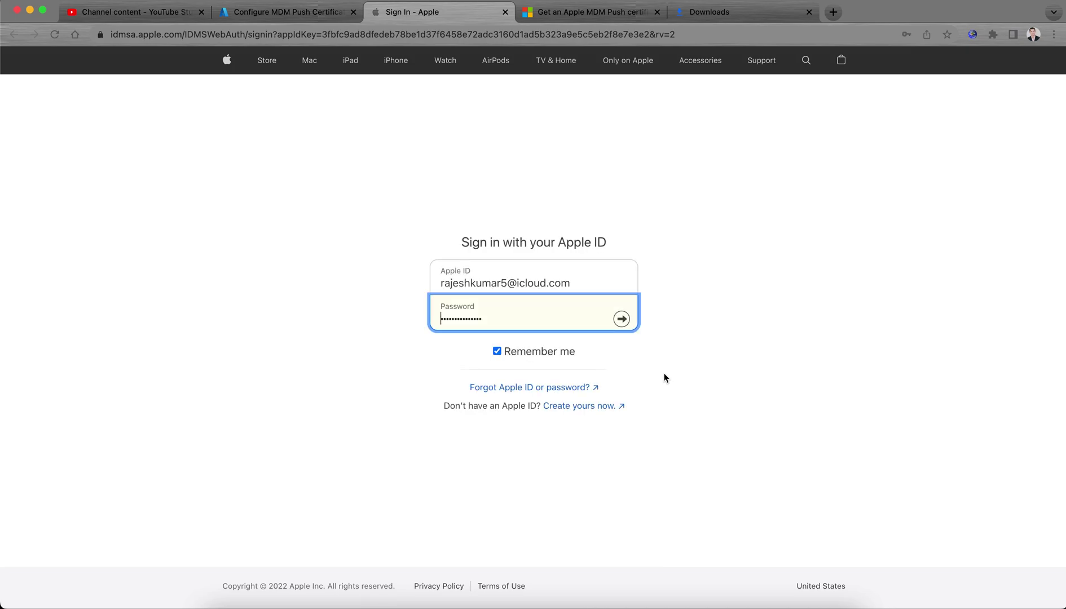
- Sign in to Apple ID using the saved, autofilled credentials
left_click(572, 280)
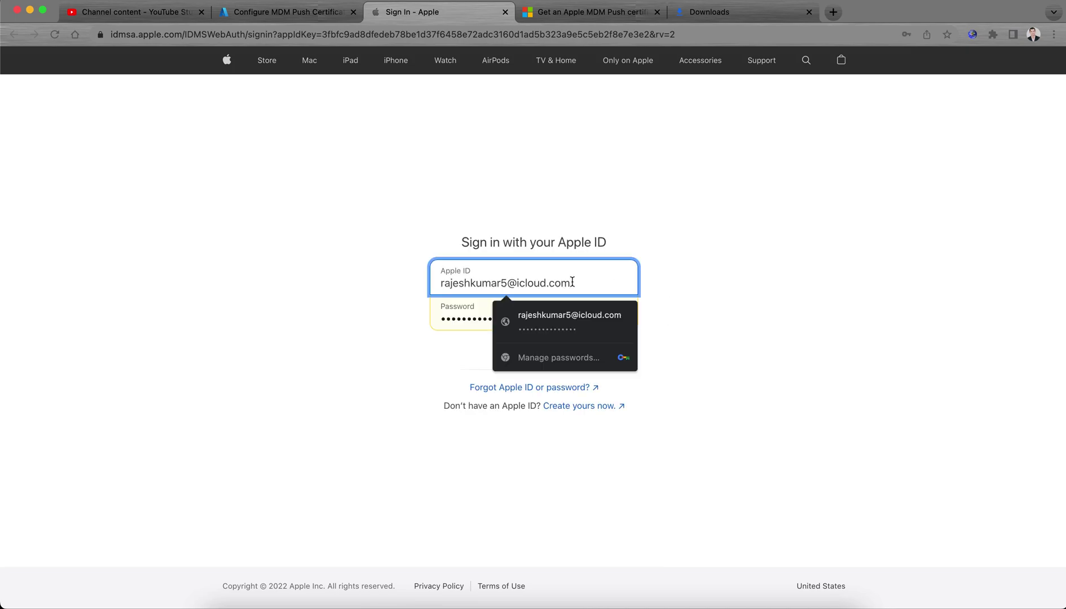
left_click(733, 255)
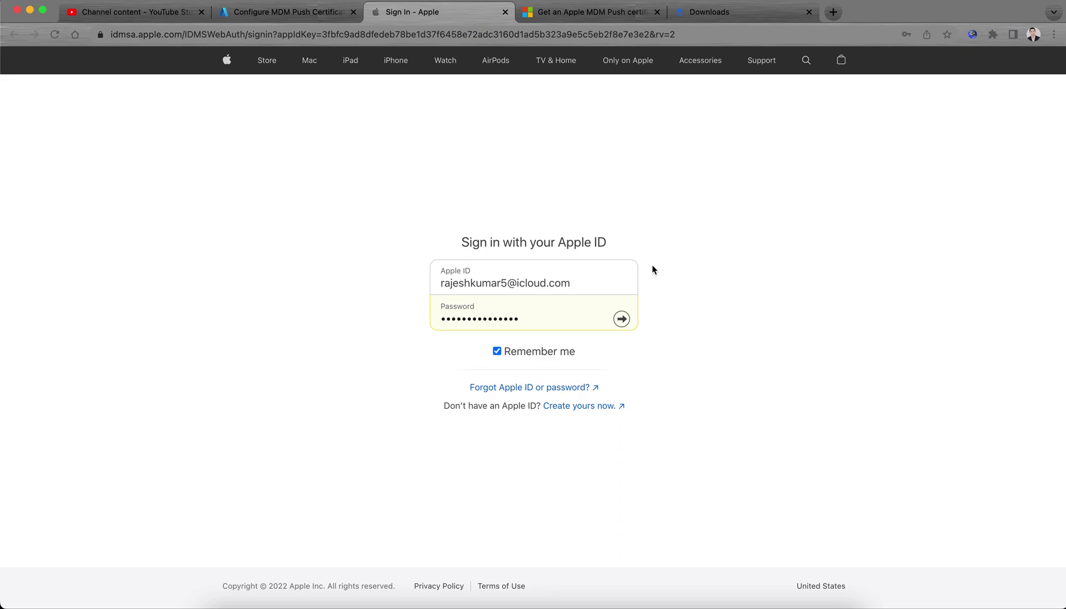
left_click(582, 283)
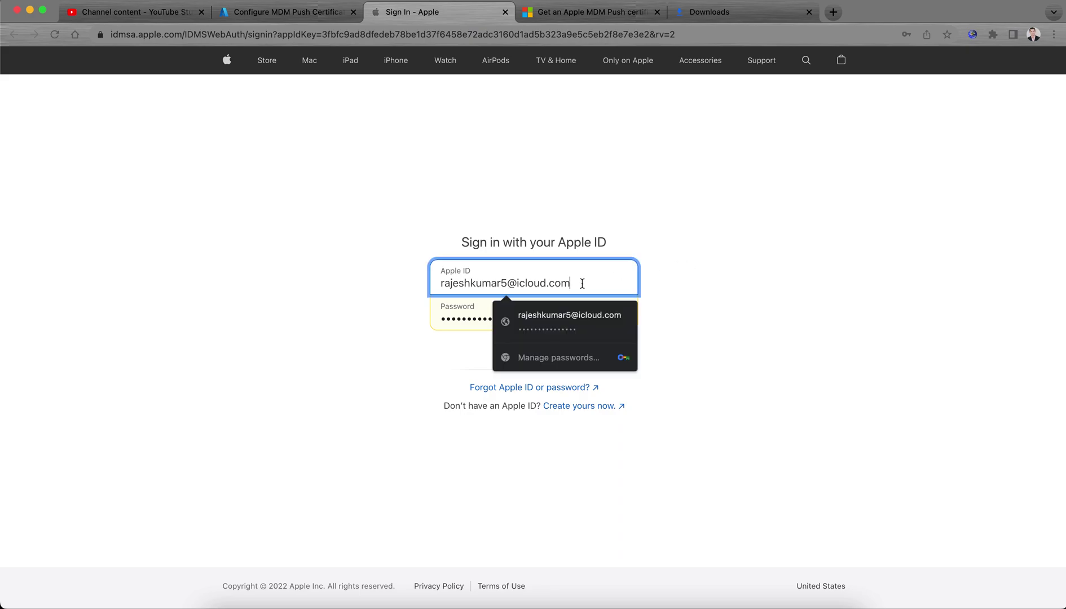
left_click(720, 239)
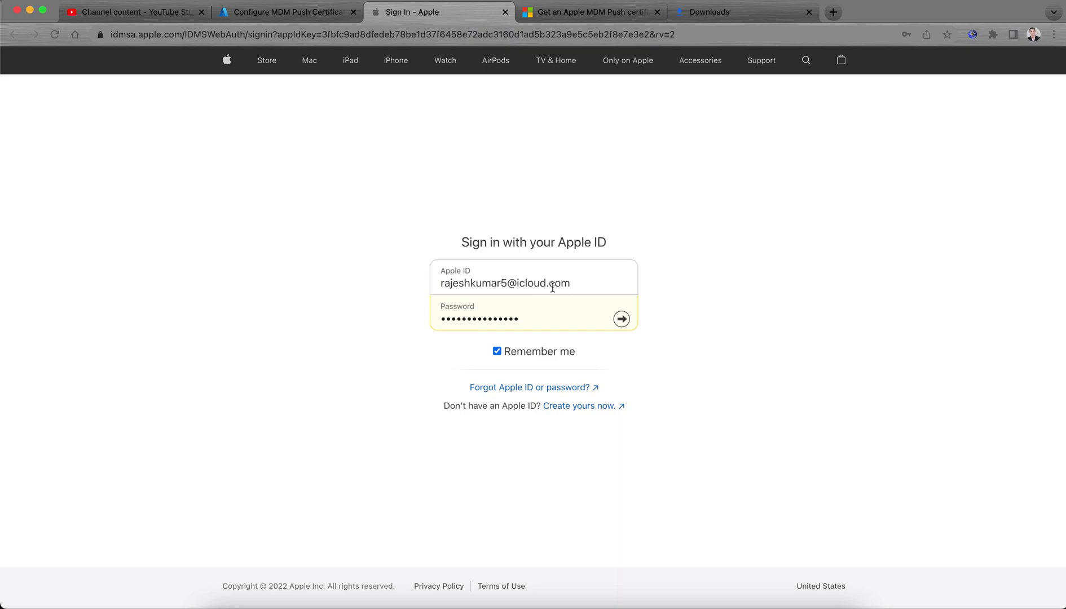
left_click(622, 320)
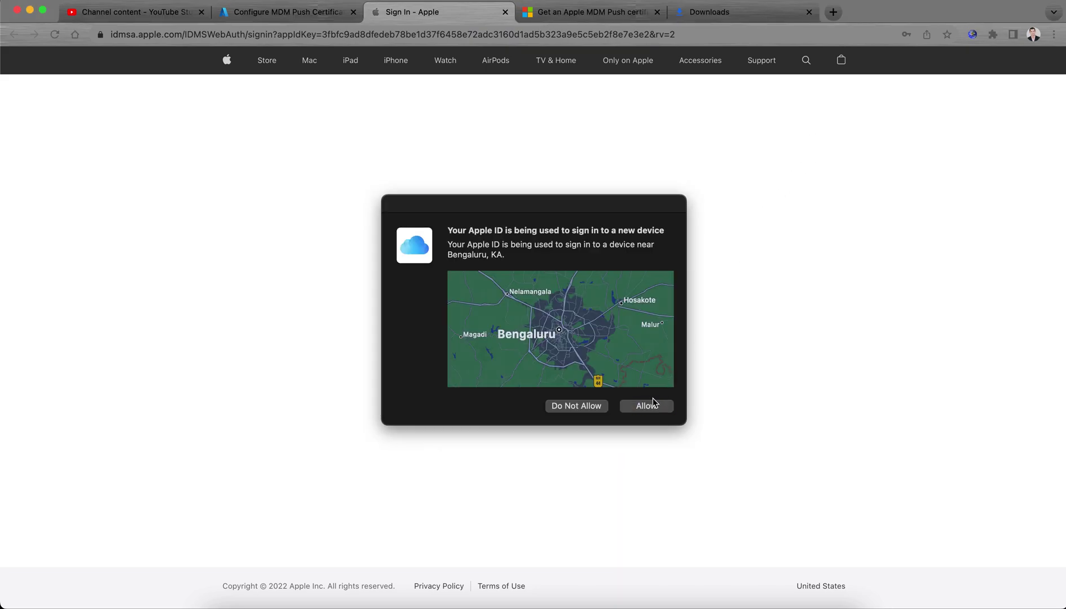
- Allow the new-device sign-in and enter the six-digit two-factor verification code
left_click(646, 406)
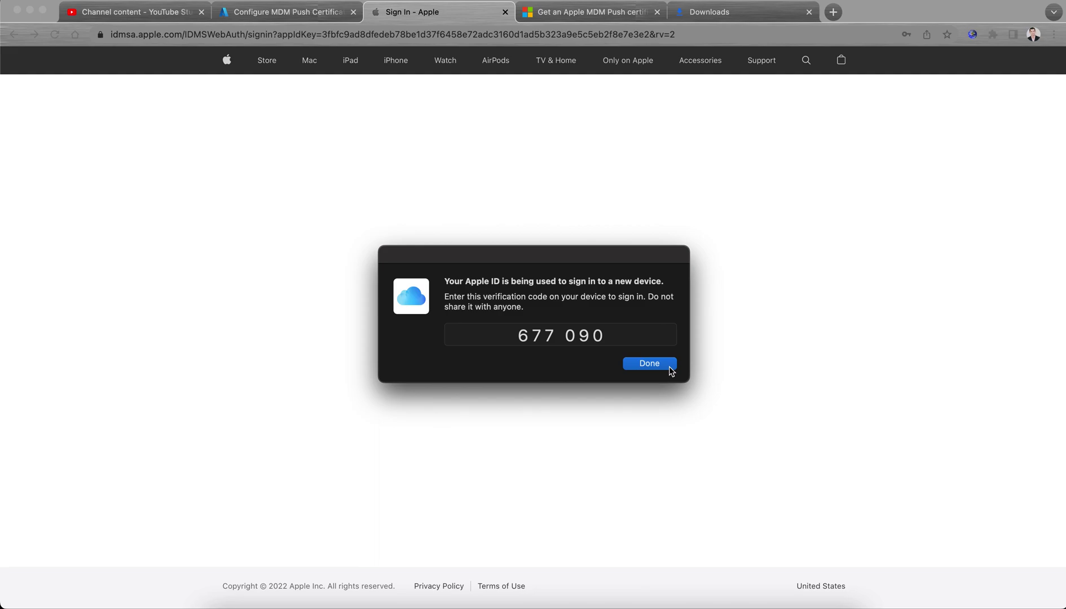
left_click_drag(593, 265, 607, 138)
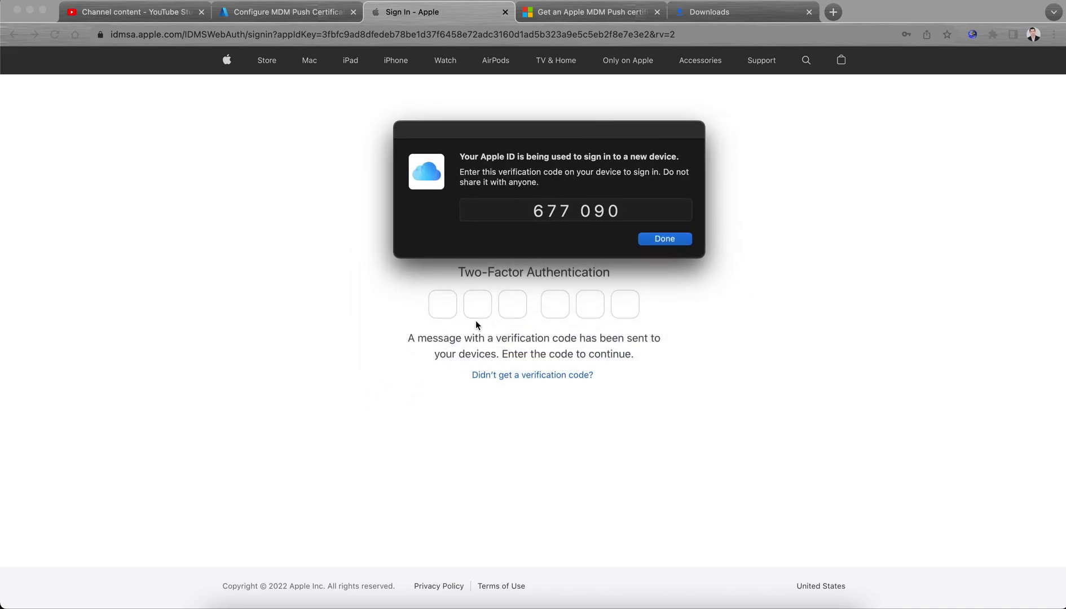
left_click(447, 309)
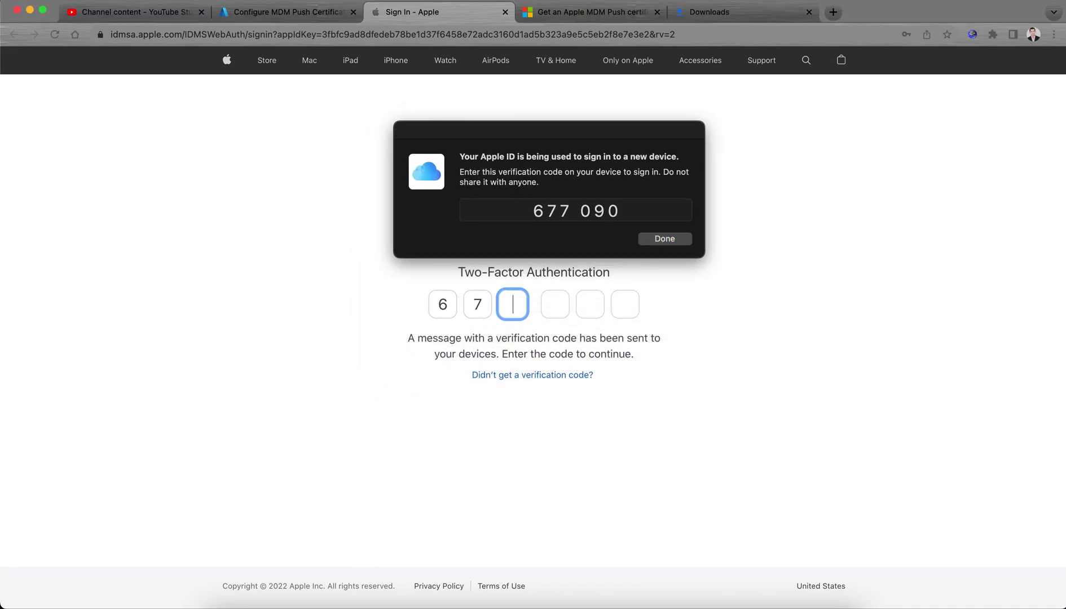
left_click(653, 241)
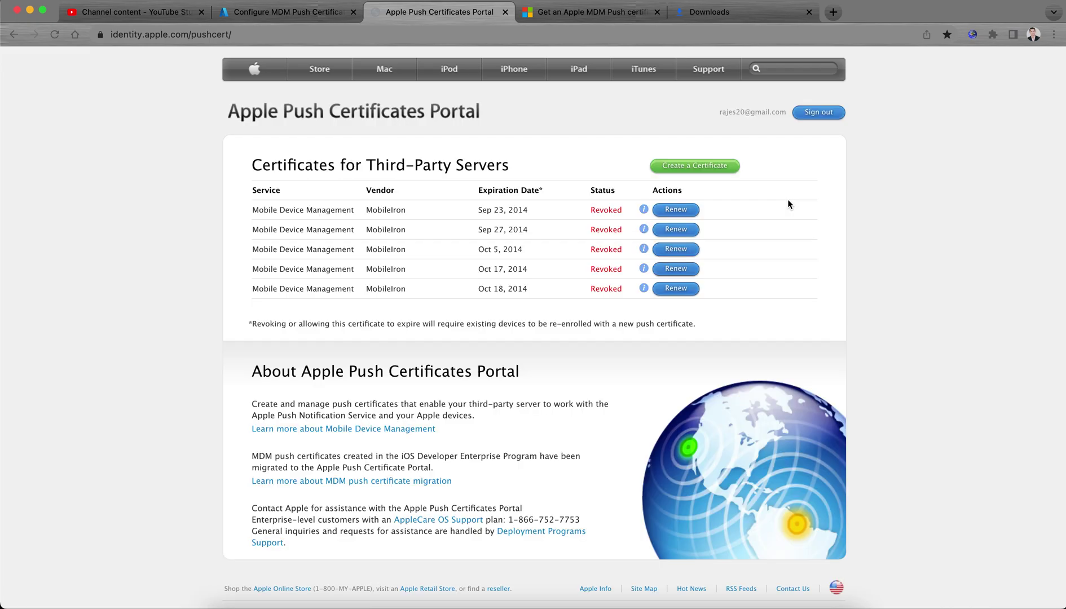
- Create a certificate and accept the MDM terms, then place the cursor in Notes
left_click(291, 12)
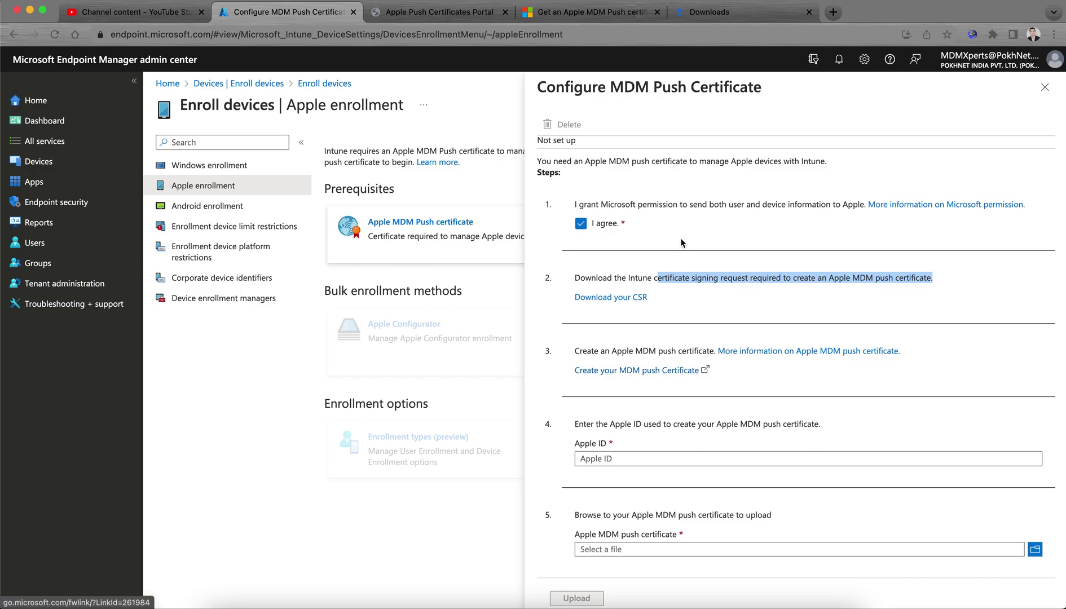
left_click(415, 12)
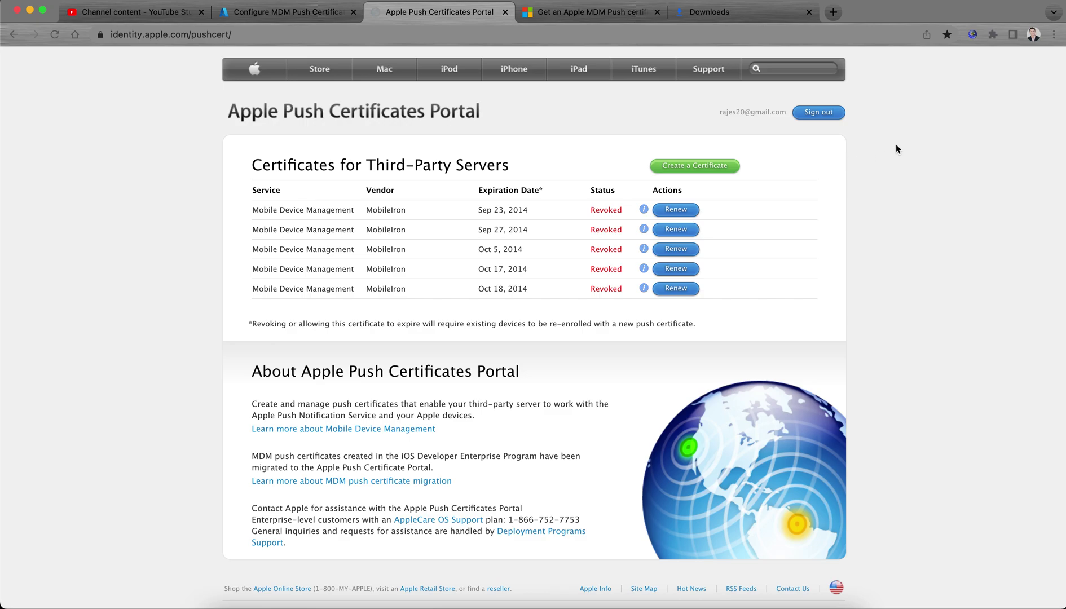
left_click(713, 169)
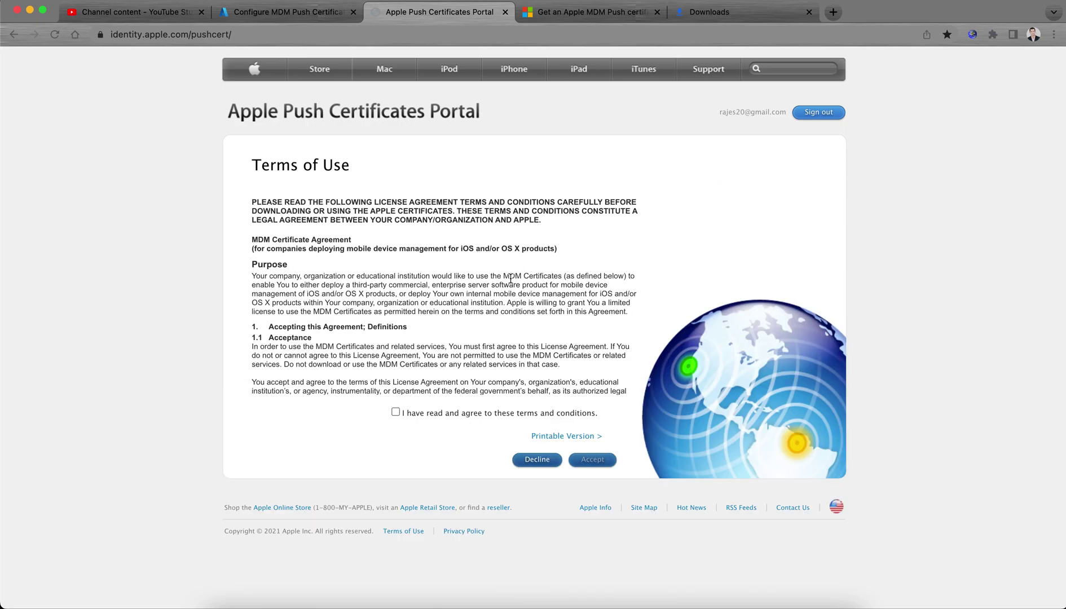
left_click(396, 412)
left_click(578, 459)
left_click(488, 293)
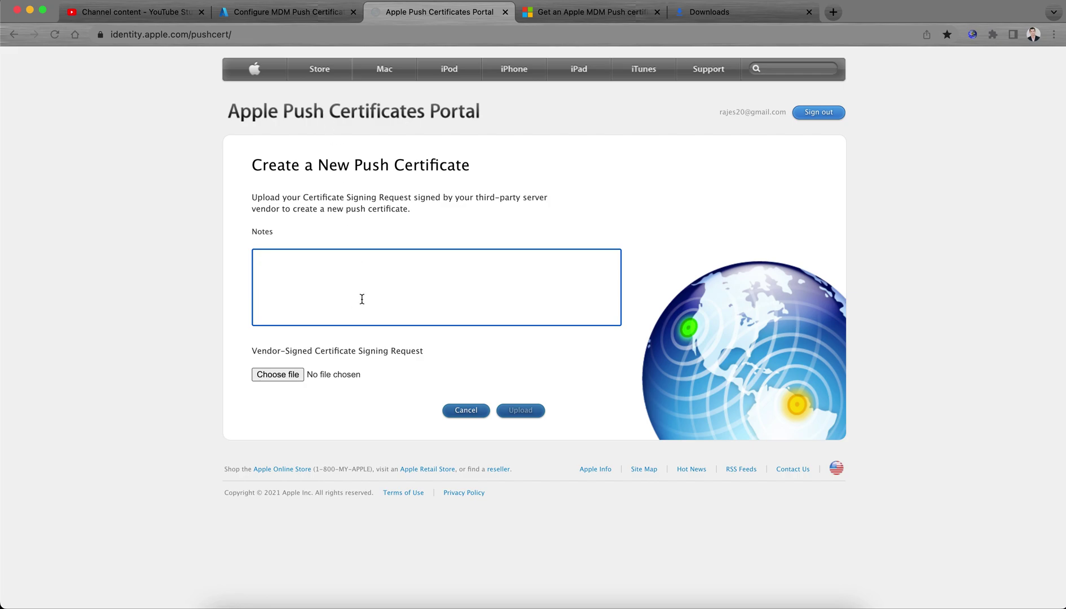
- Add the note 'MDMXperts Intune Tenant', then upload IntuneCSR.csr from Downloads
type("MDMXperts Intune Tenant")
left_click(280, 374)
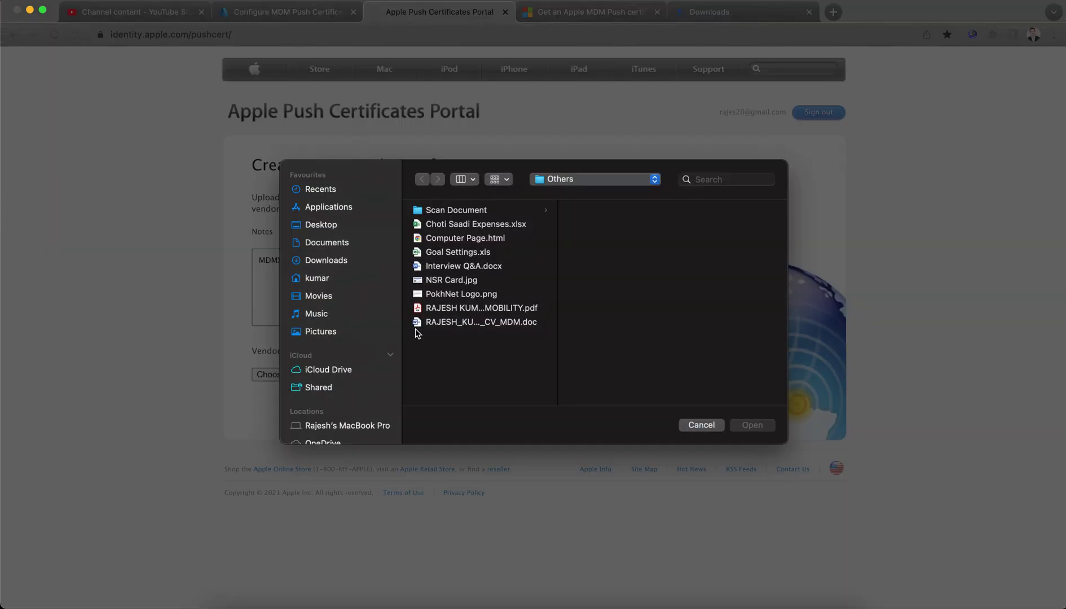
left_click(341, 229)
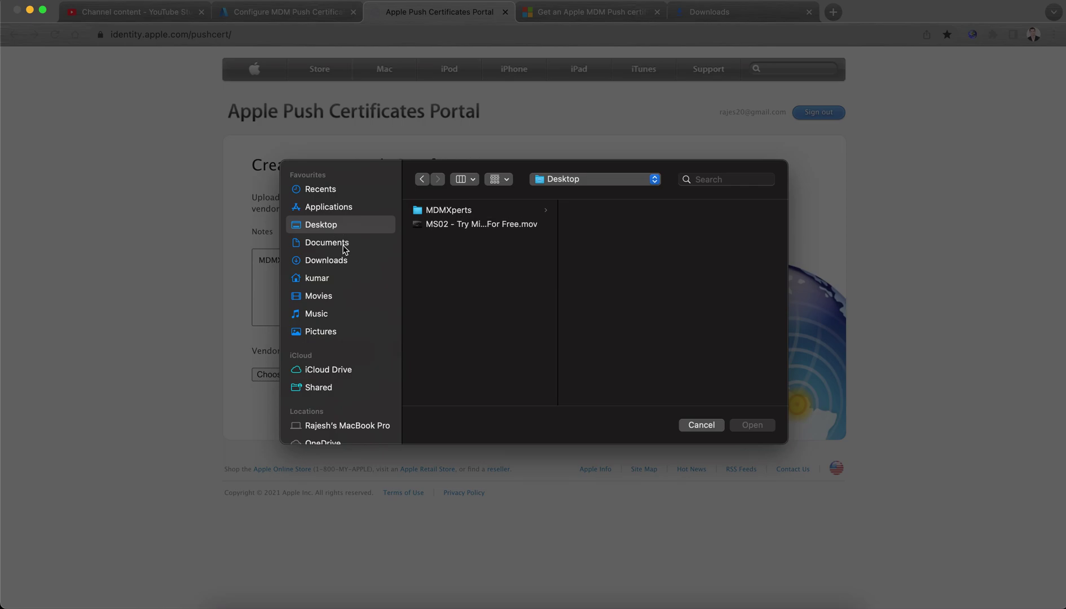
left_click(330, 261)
left_click(478, 325)
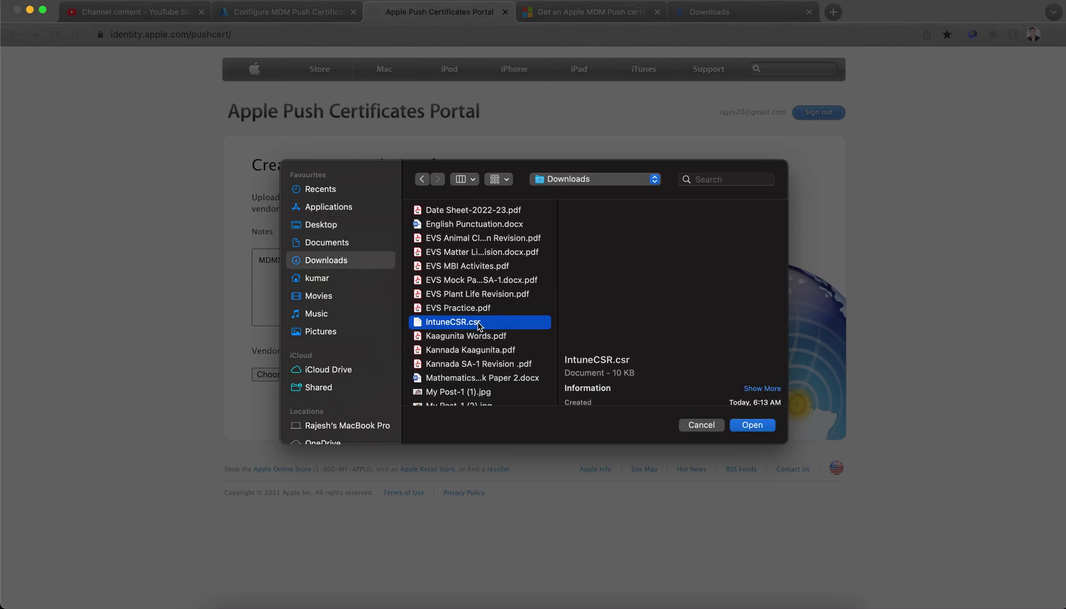
left_click(751, 426)
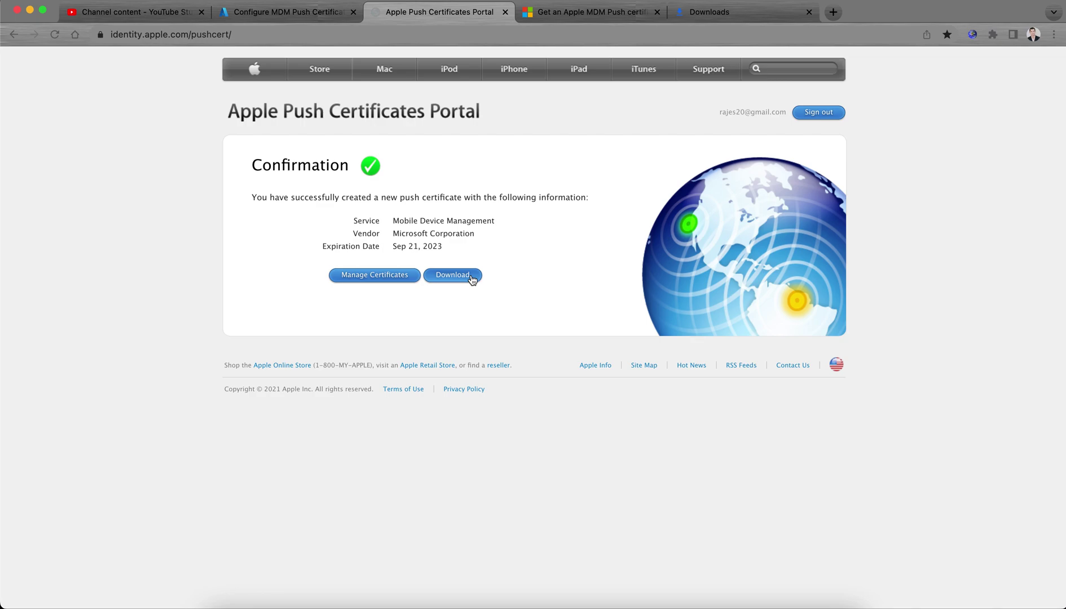
left_click_drag(393, 247, 473, 248)
left_click(487, 254)
- Download MDM_ Microsoft Corporation_Certificate.pem, confirm it is in Downloads, and return to the portal
left_click(458, 276)
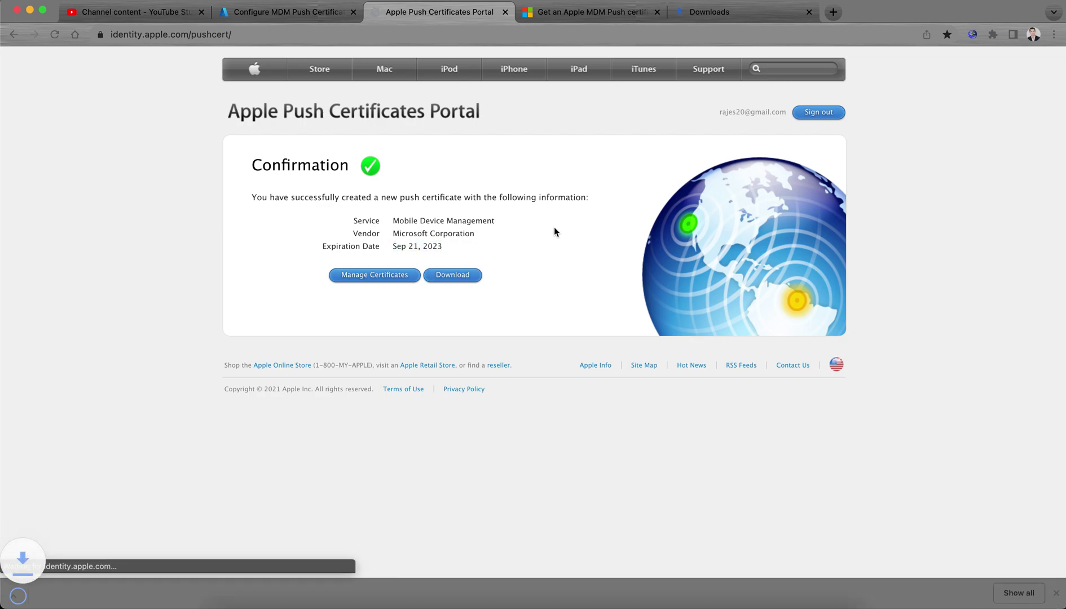
left_click(1017, 590)
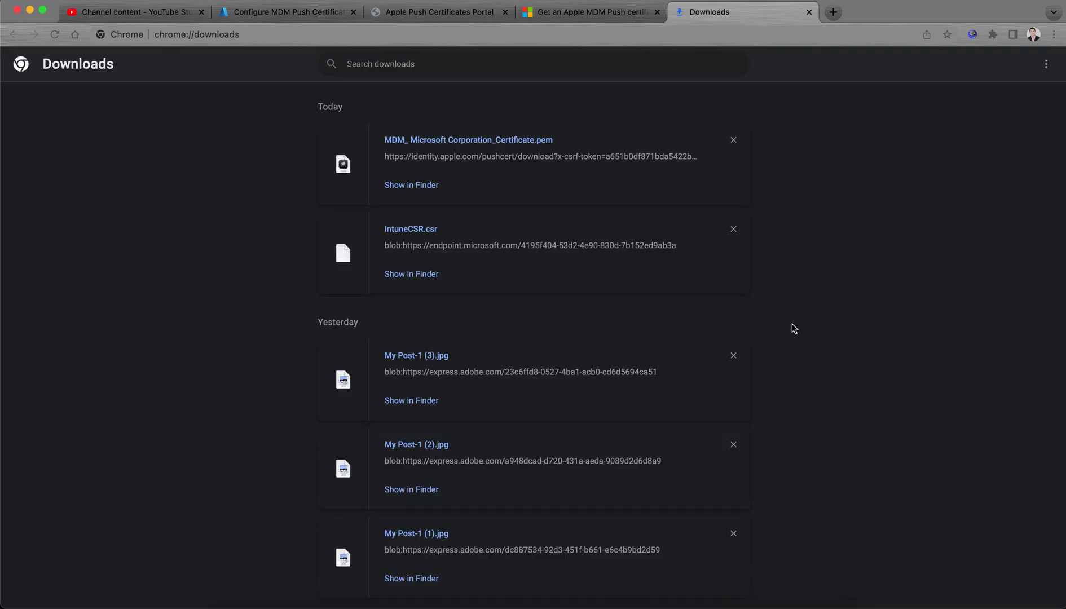
left_click(424, 185)
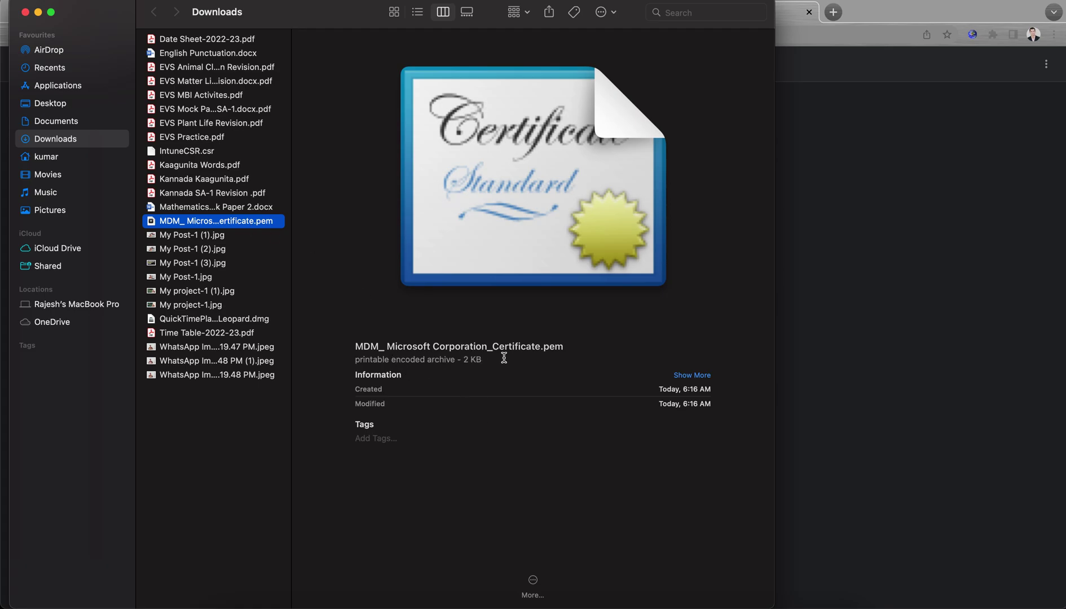
left_click(38, 11)
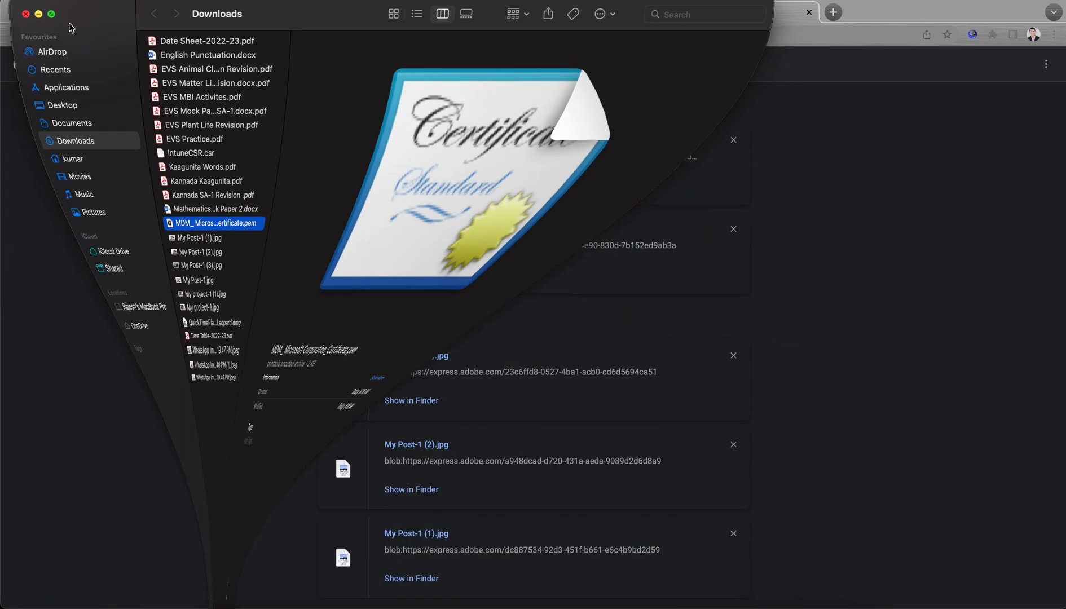
left_click(429, 17)
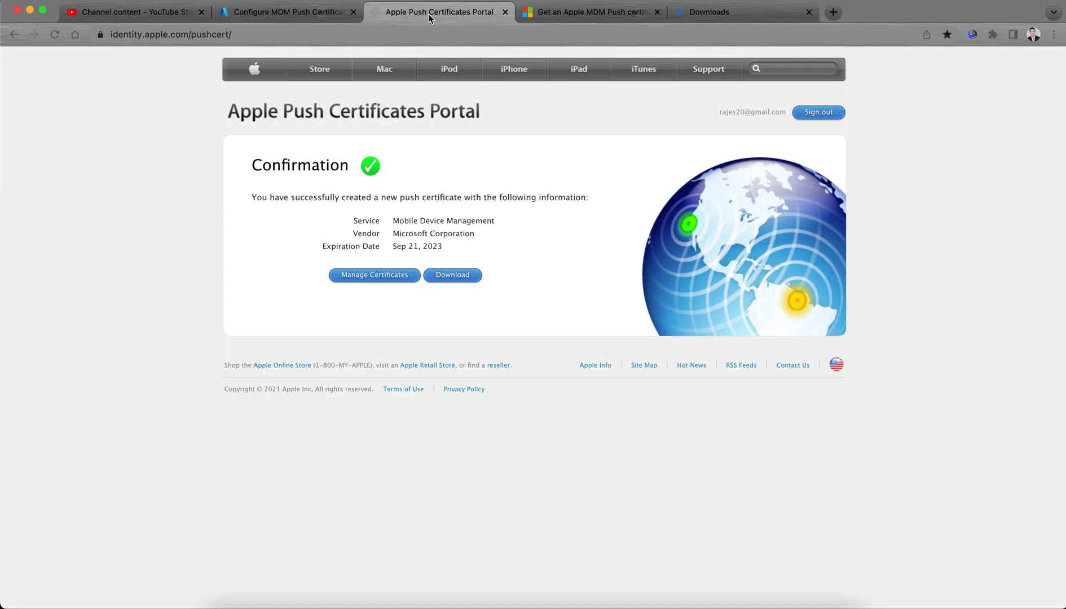
- Open Manage Certificates, signing in again with the saved Apple ID and a verification code
left_click(374, 275)
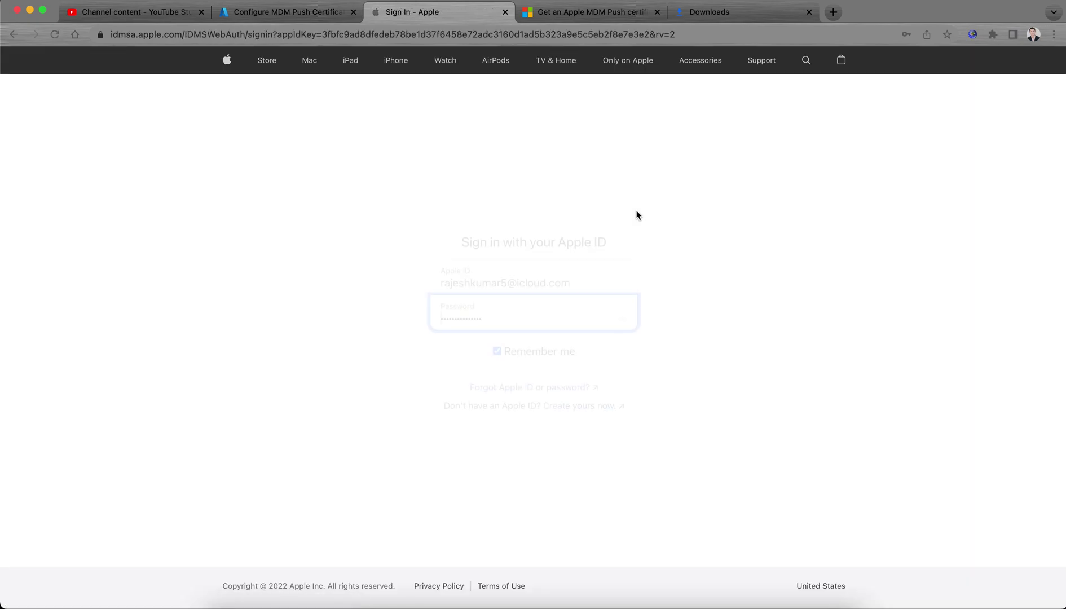
left_click(621, 319)
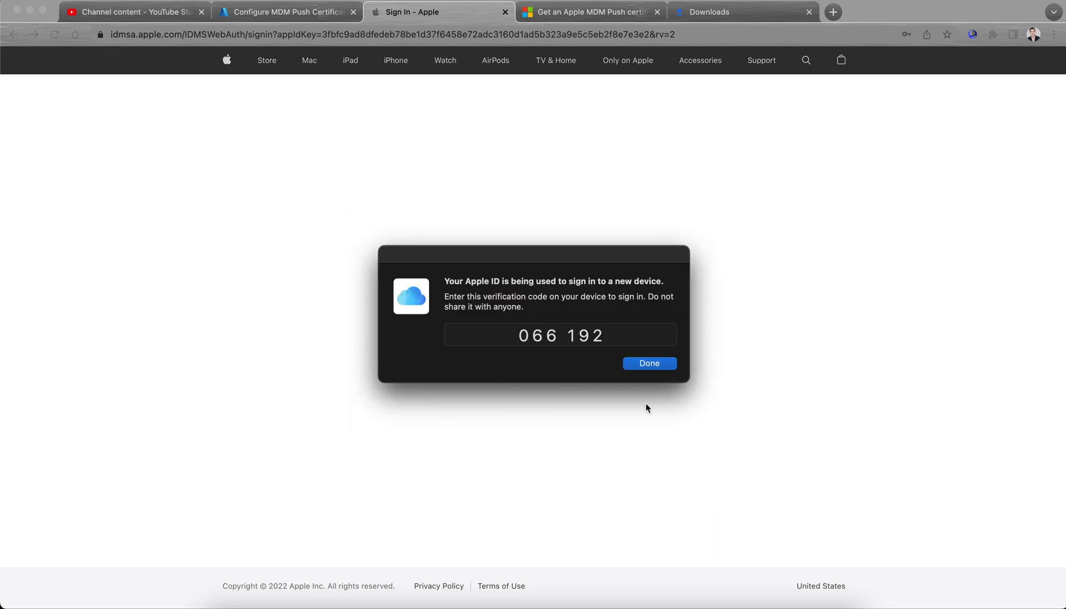
left_click_drag(589, 260, 621, 136)
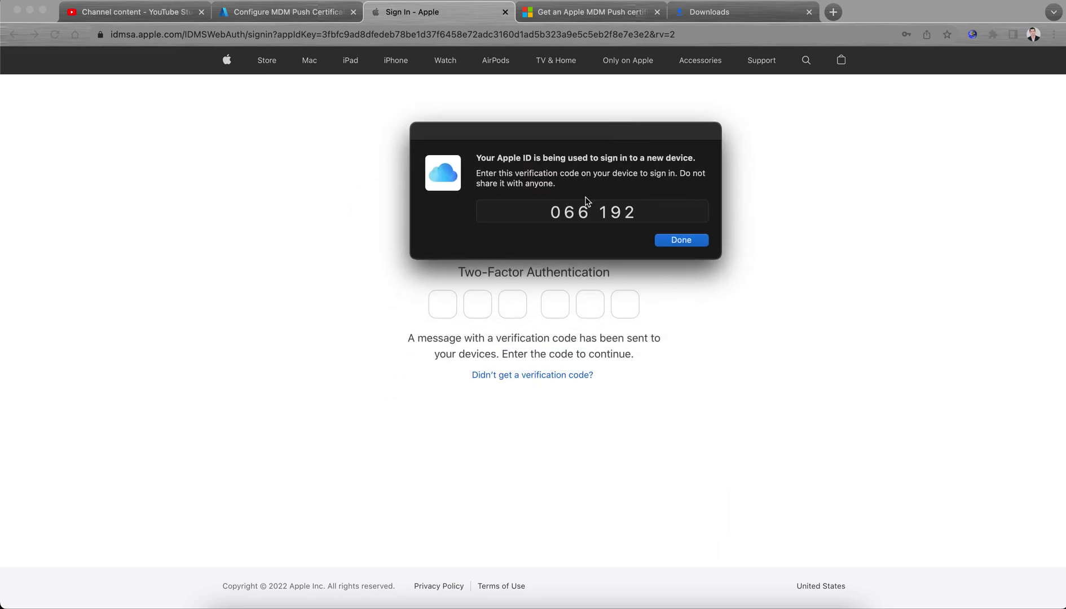
left_click(443, 307)
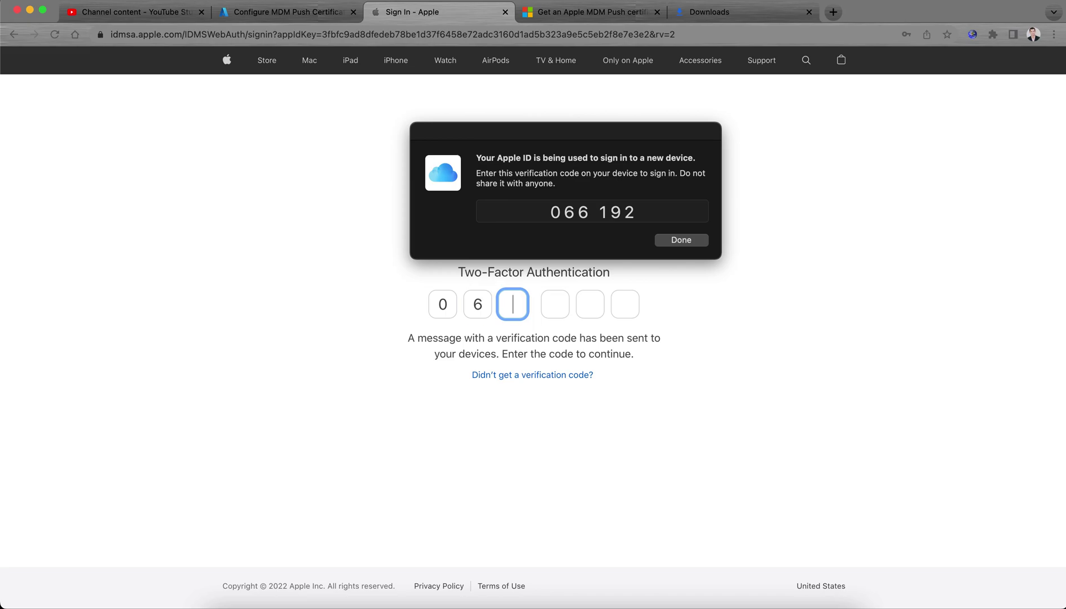
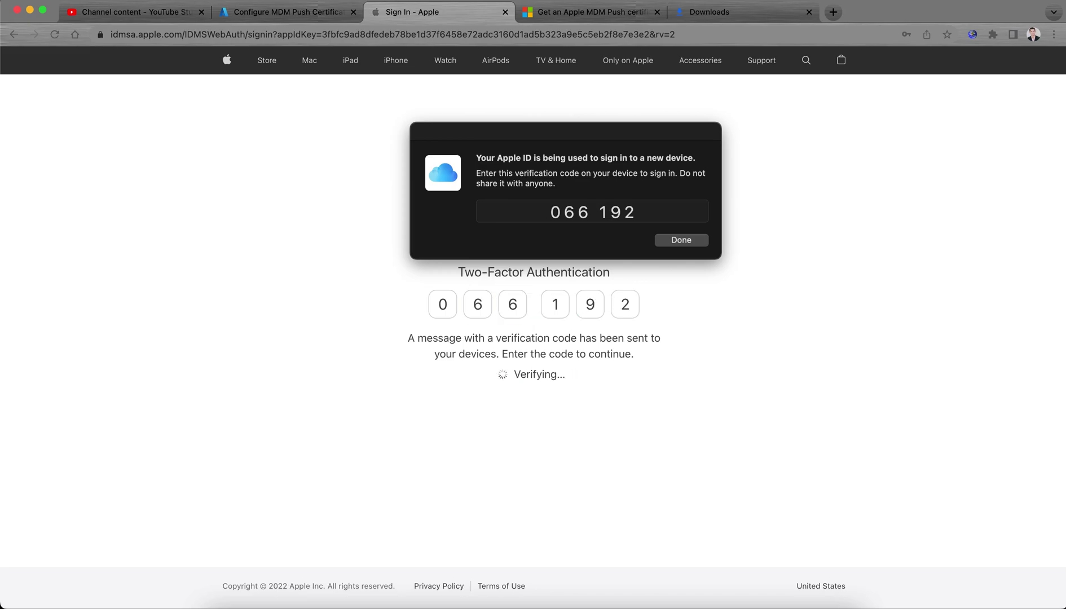
left_click(684, 240)
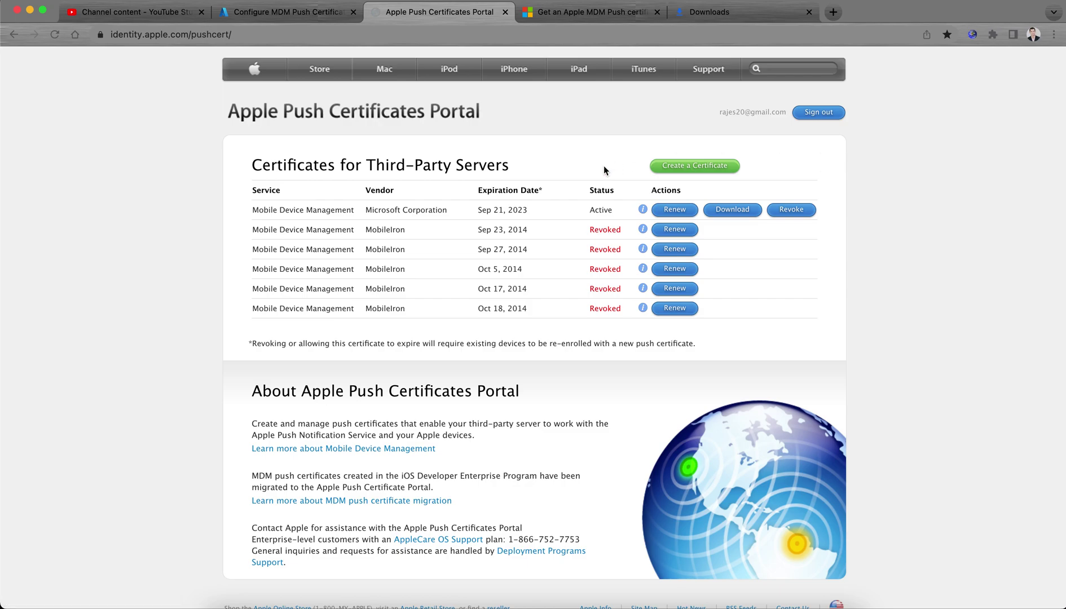
left_click(478, 210)
left_click_drag(479, 211, 533, 210)
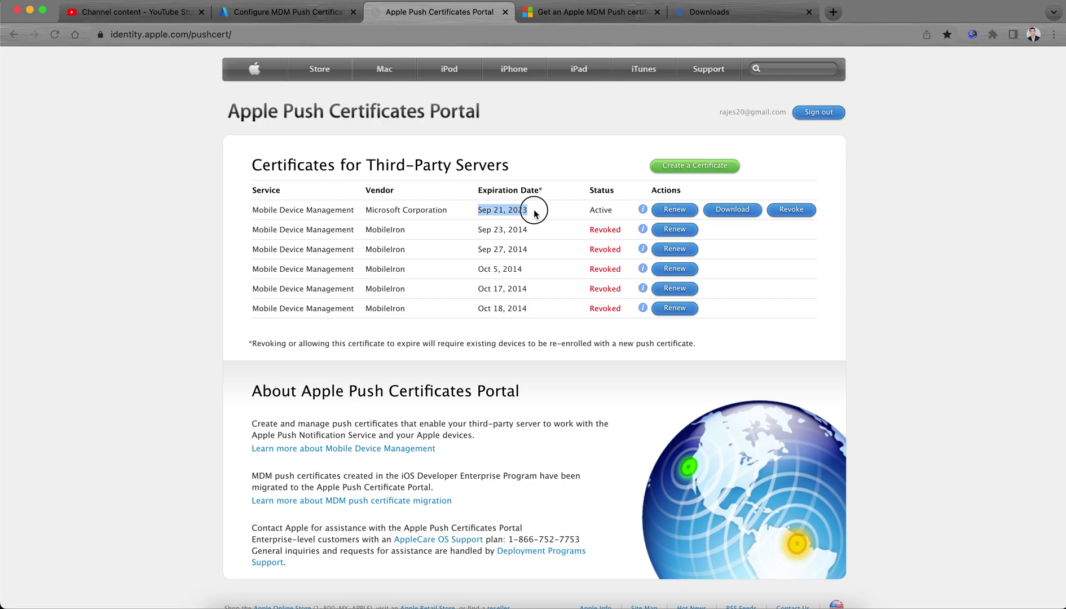
left_click(642, 210)
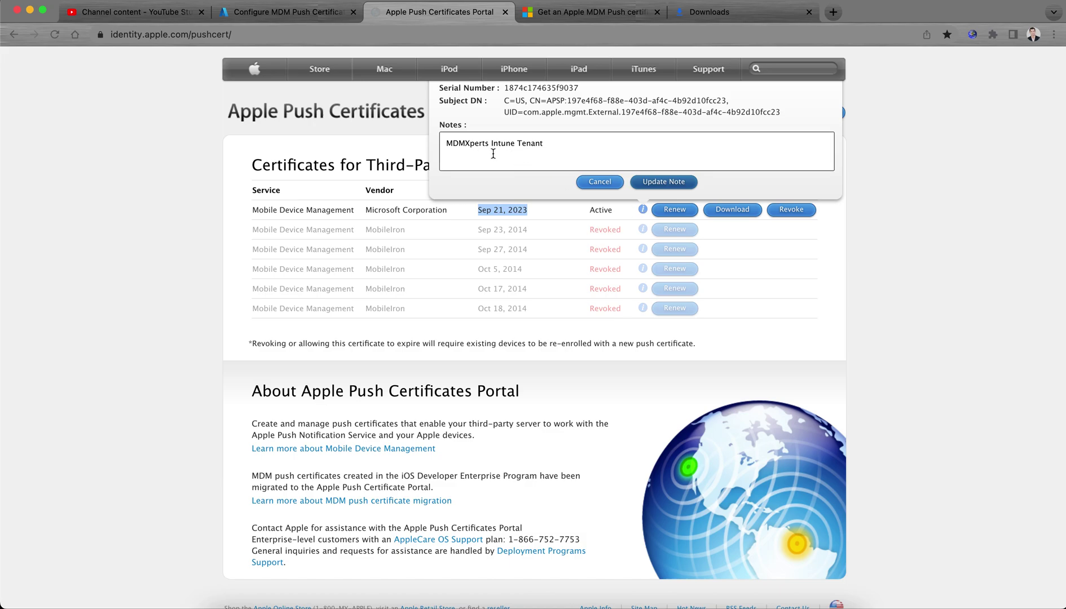
left_click(599, 181)
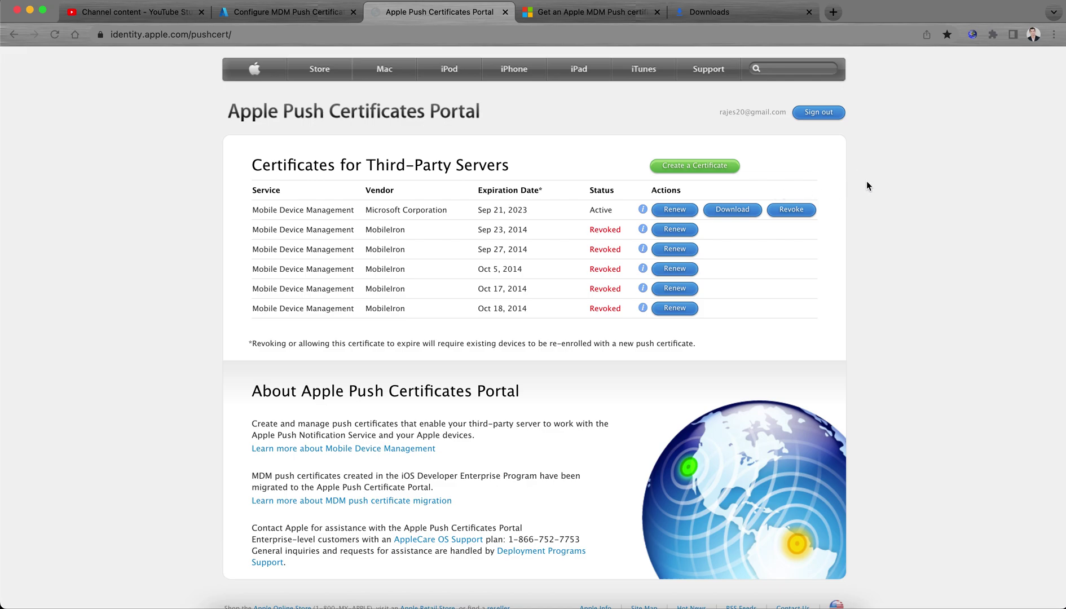
left_click_drag(528, 210, 478, 210)
left_click(578, 152)
- Enter the Apple ID e-mail used to create the certificate in Intune's step 4
left_click(296, 17)
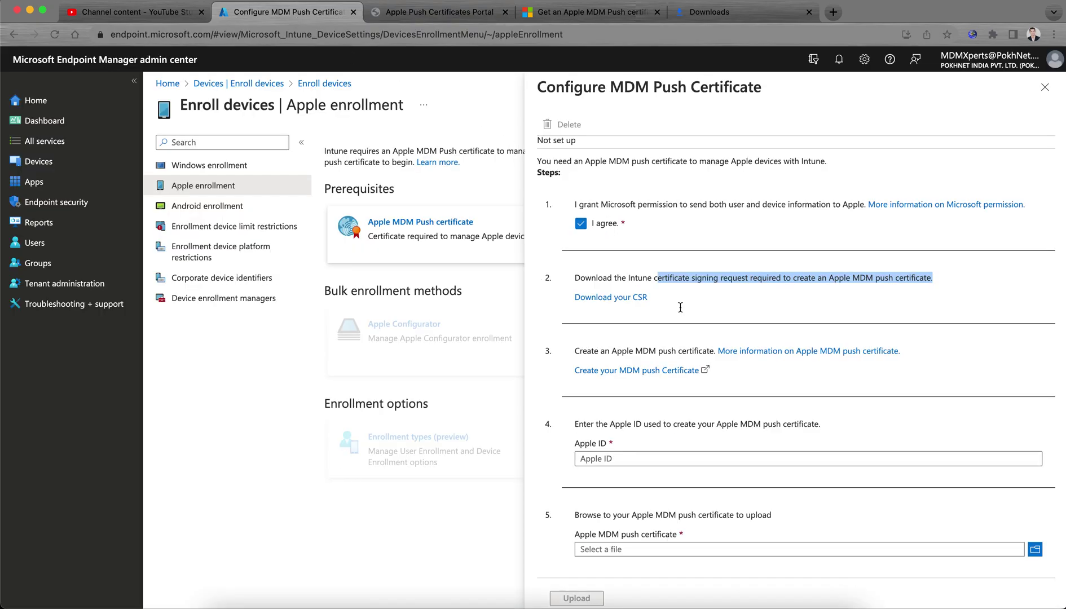
scroll(786, 362, "down", 1)
left_click(657, 436)
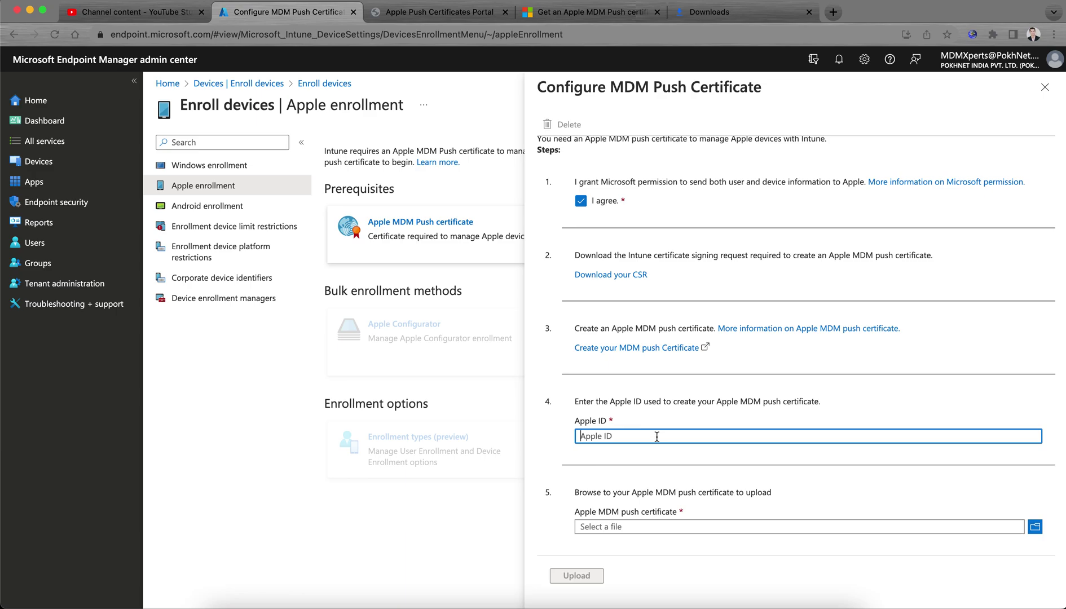
- Select MDM_ Microsoft Corporation_Certificate.pem and upload it to Intune
left_click(669, 528)
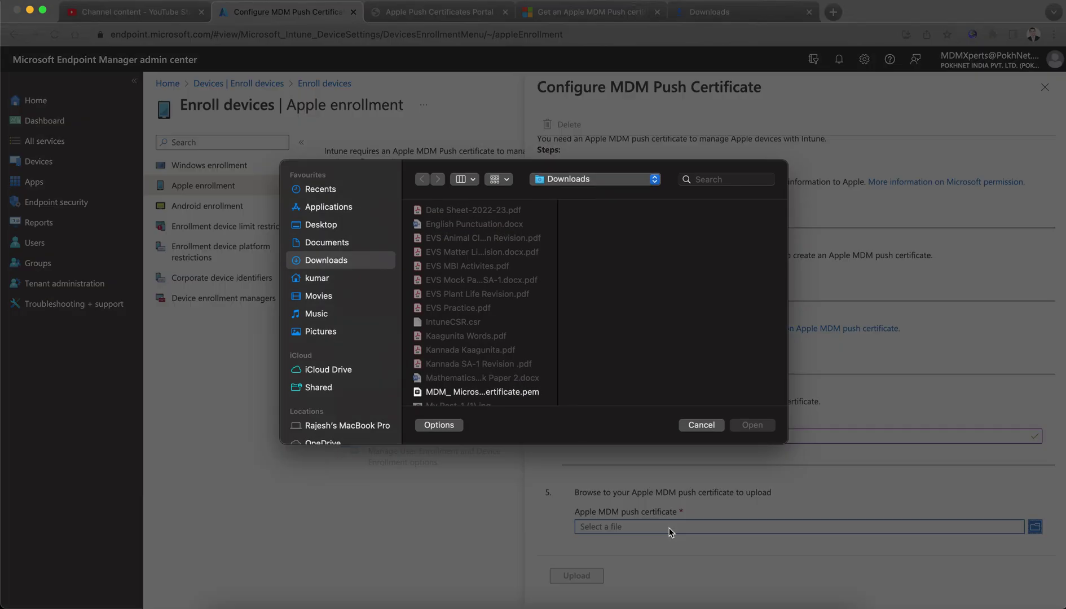
scroll(502, 329, "down", 5)
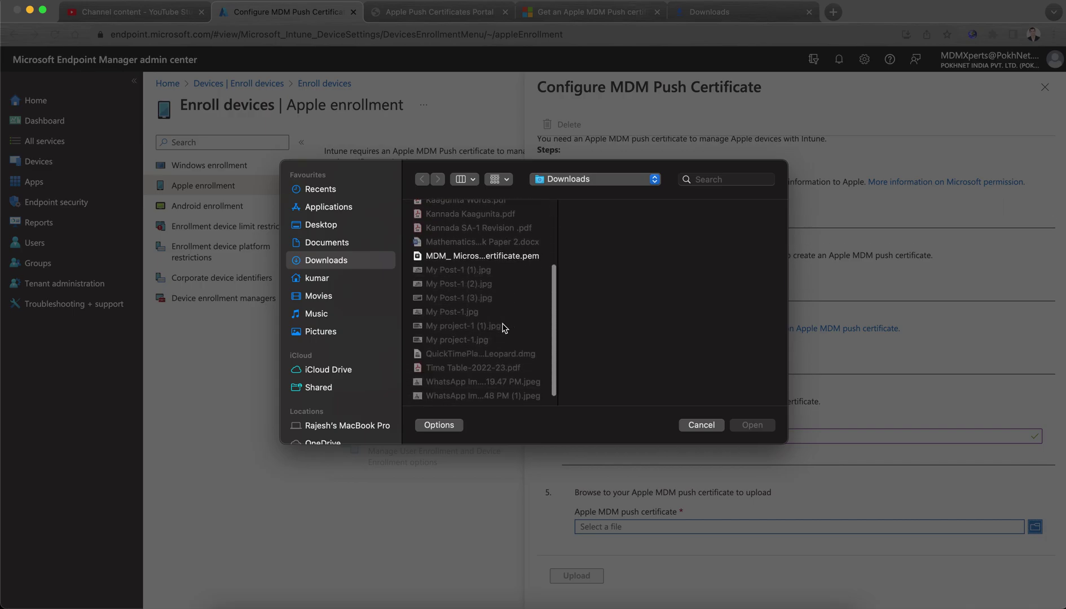
left_click(478, 257)
left_click(756, 427)
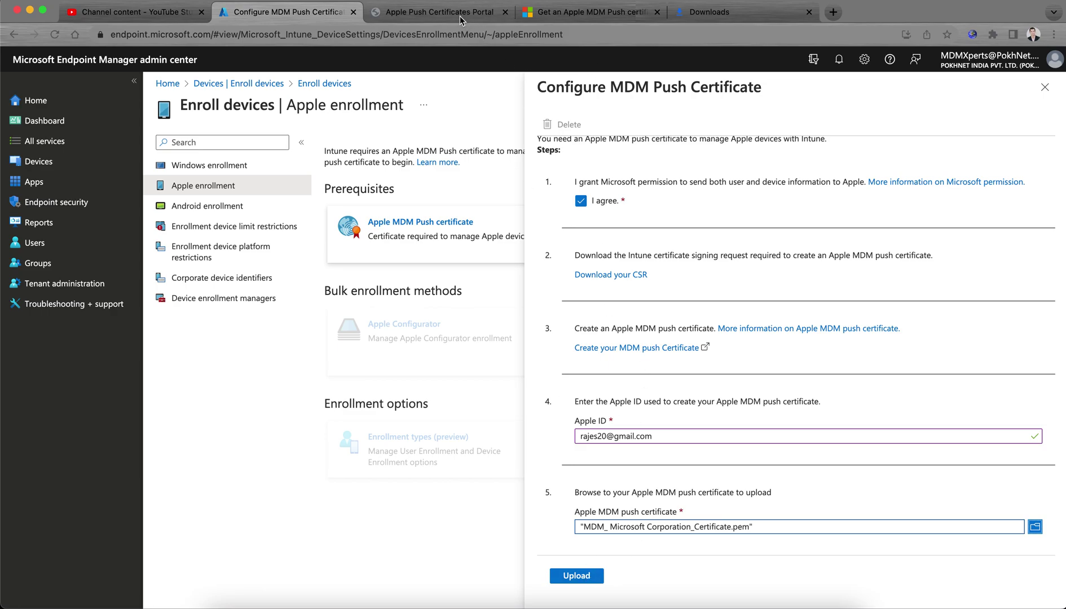
left_click(663, 436)
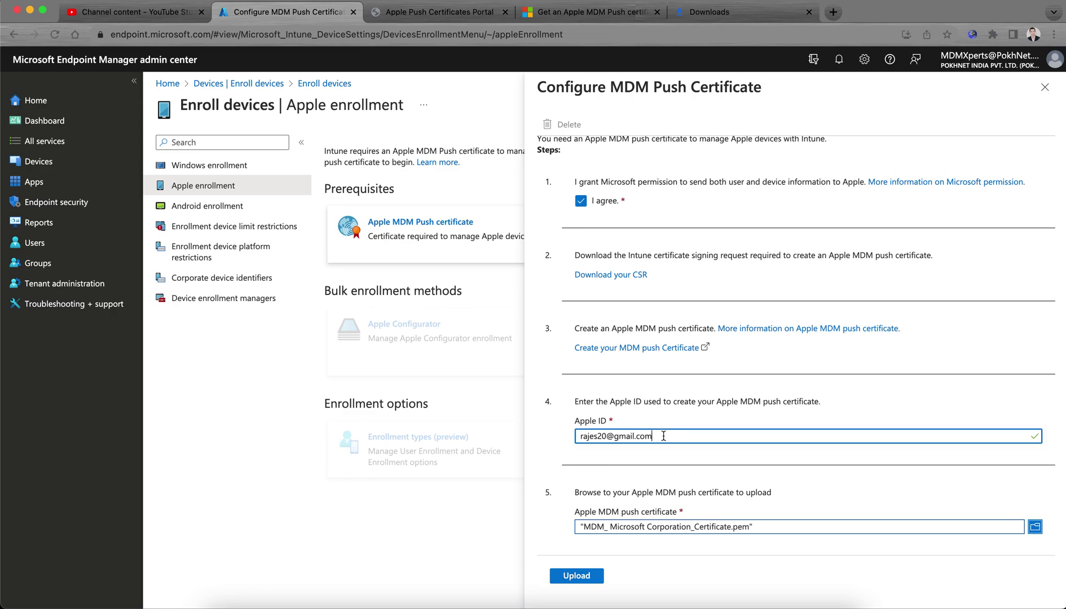
left_click(587, 577)
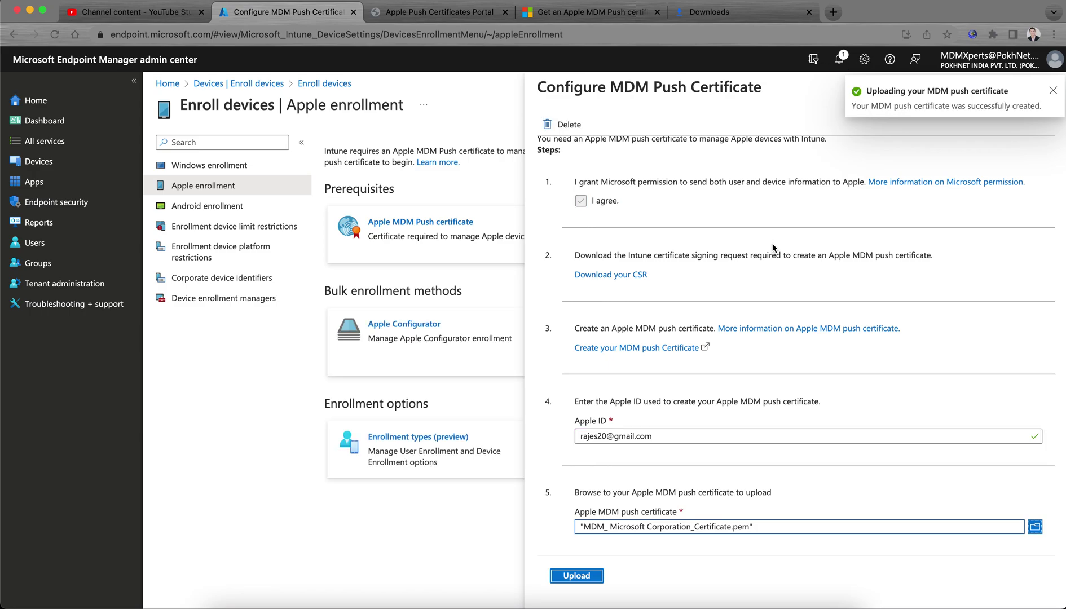
left_click(1053, 91)
- Confirm the Apple MDM push certificate shows Active, expiring 21/09/2023 with 365 days remaining
left_click(1049, 97)
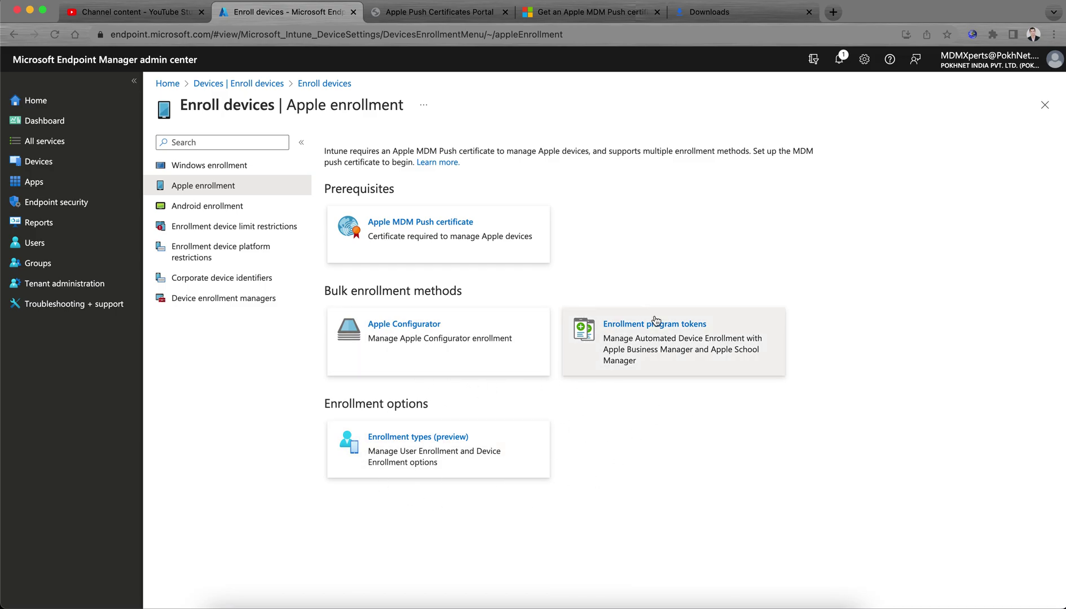
left_click(495, 235)
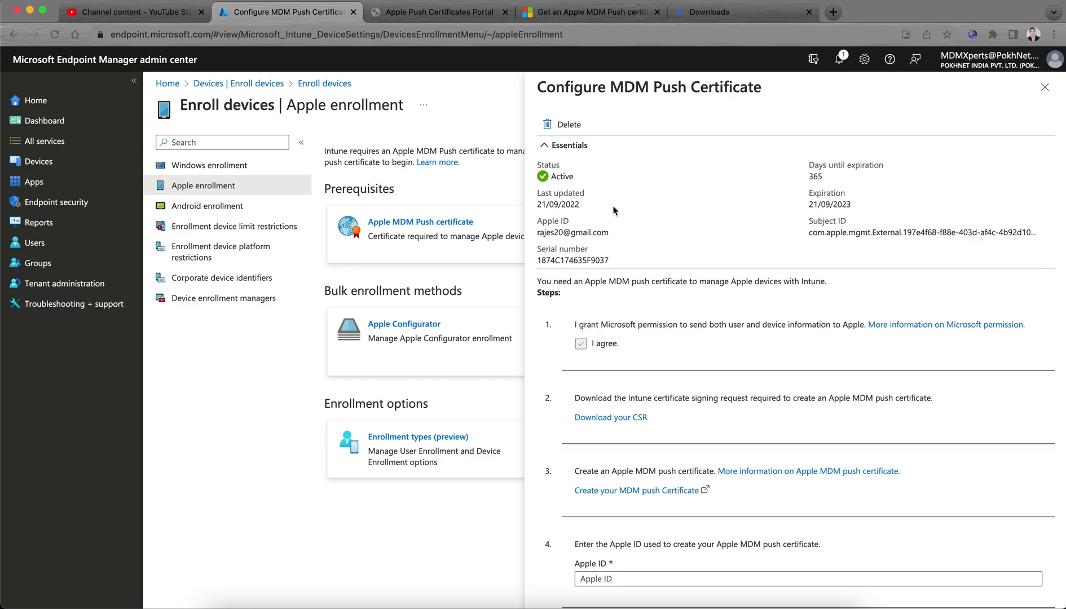
scroll(787, 359, "down", 1)
scroll(786, 358, "up", 1)
scroll(742, 435, "down", 6)
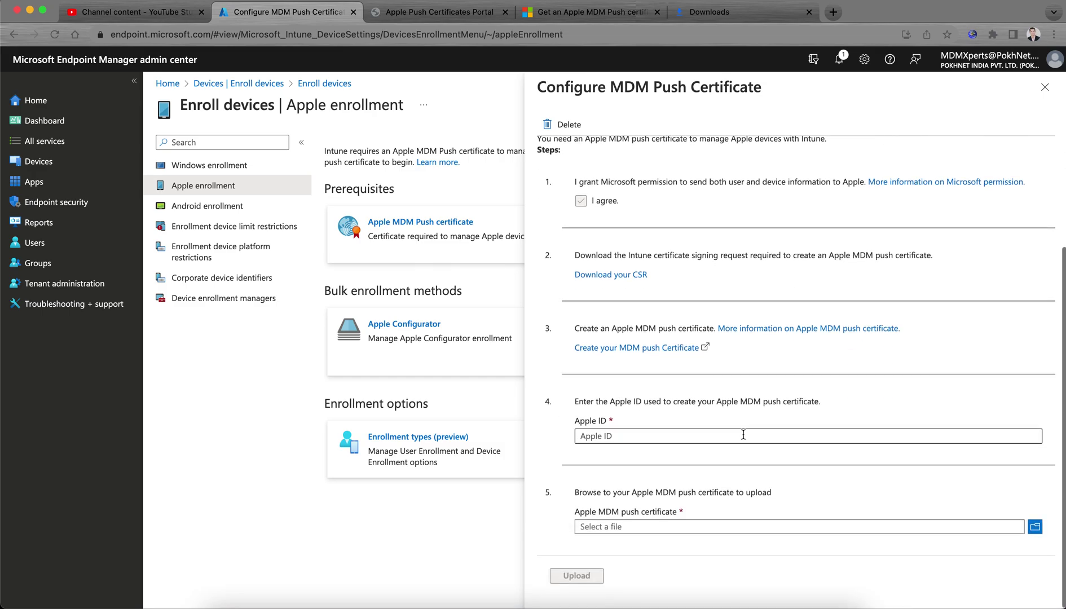
scroll(743, 434, "up", 5)
scroll(743, 434, "up", 1)
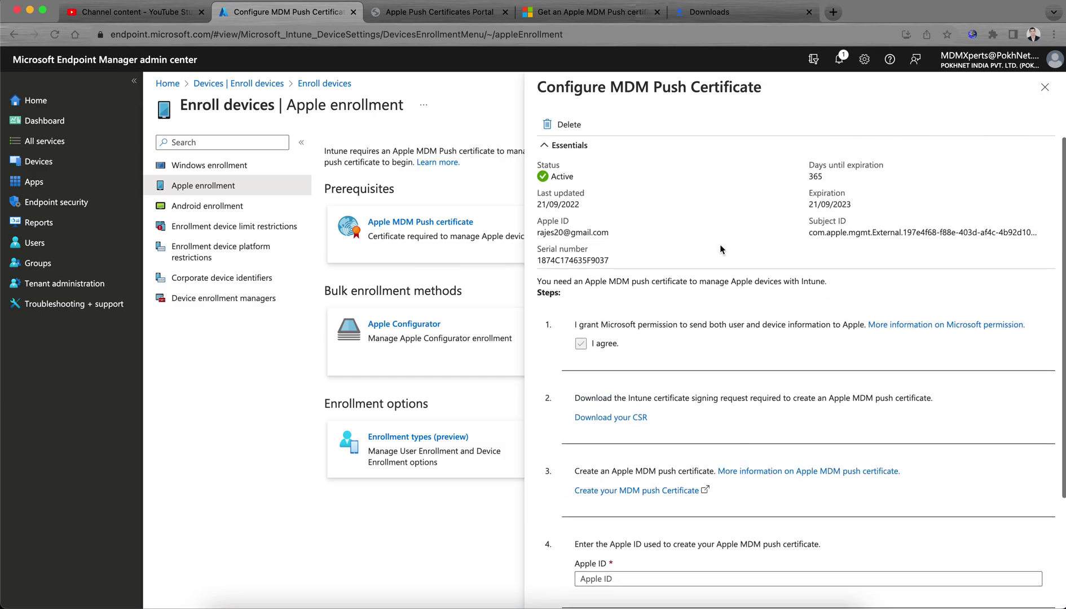
left_click(1042, 88)
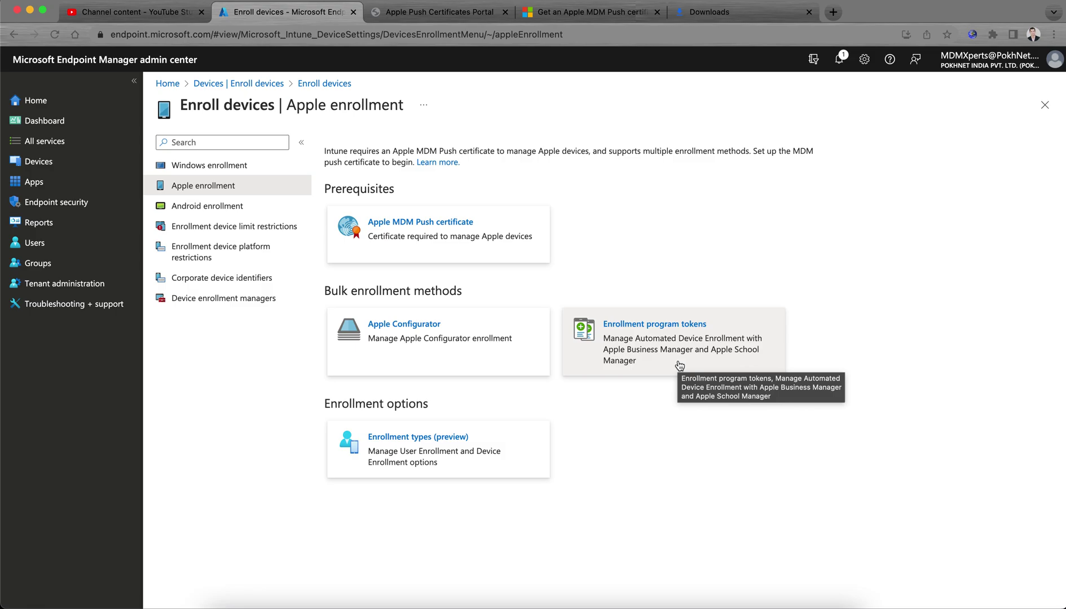
- Verify the enrollment program tokens list has no tokens, then return to the Apple enrollment page
left_click(679, 361)
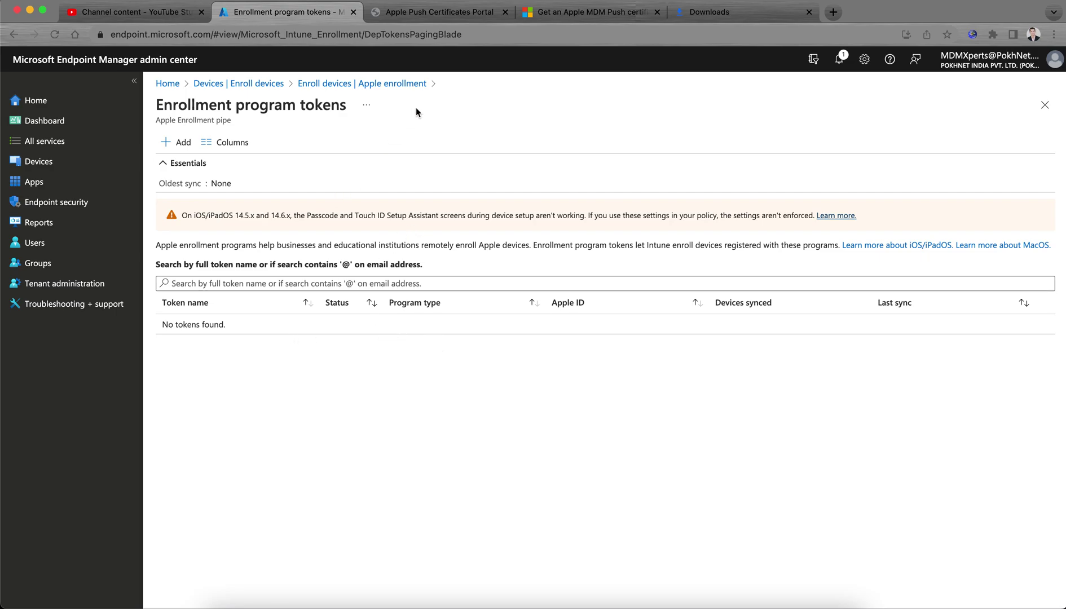
left_click(388, 85)
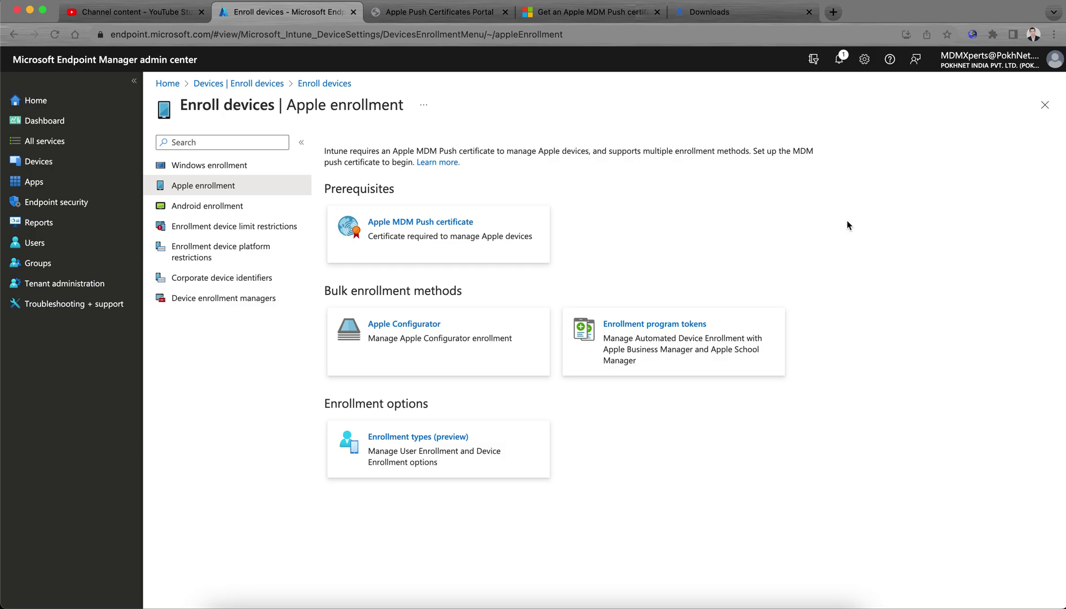
left_click(771, 224)
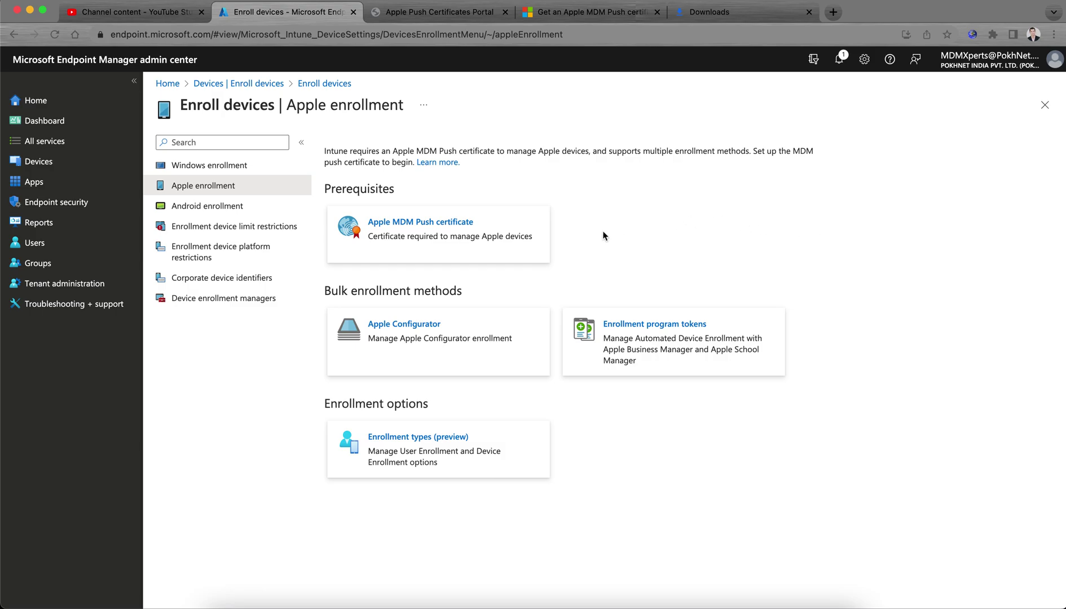